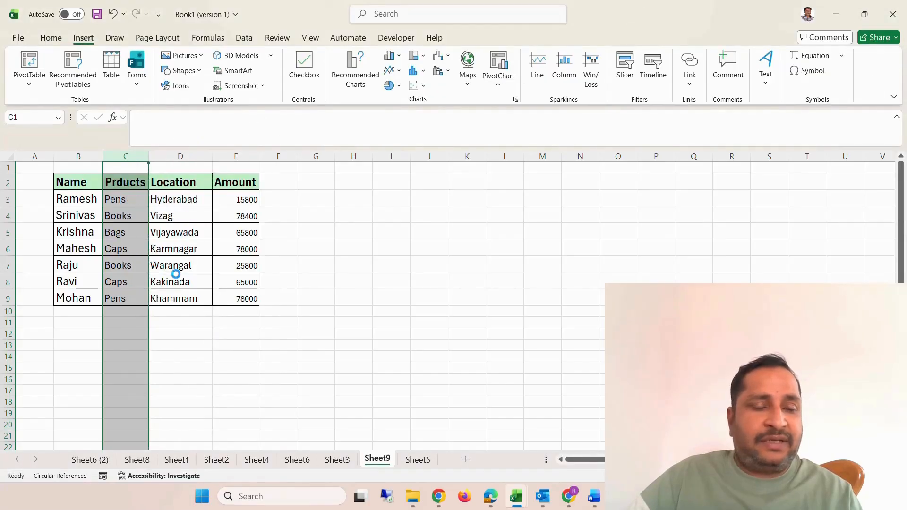
# Undo the last column move so Location precedes Prducts, and clear the cut selection.
pyautogui.hotkey('ctrl', 'z')
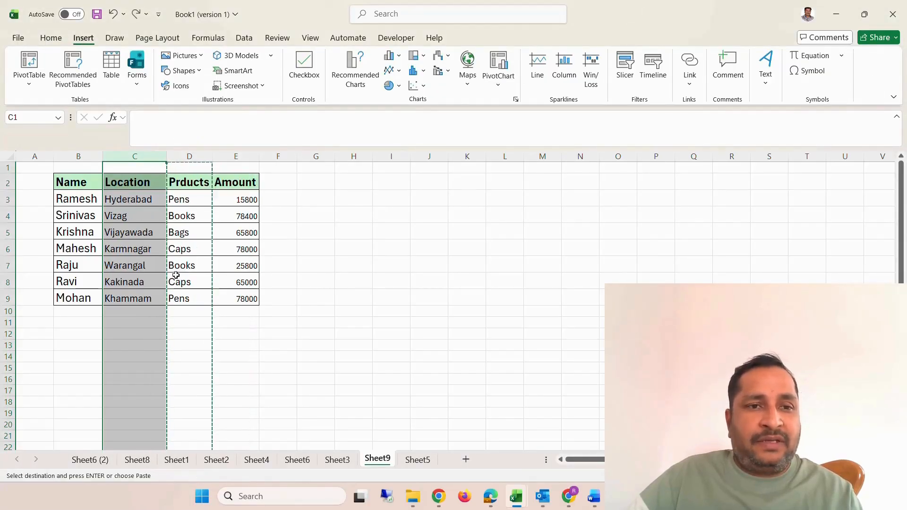
pyautogui.click(433, 268)
pyautogui.press('Escape')
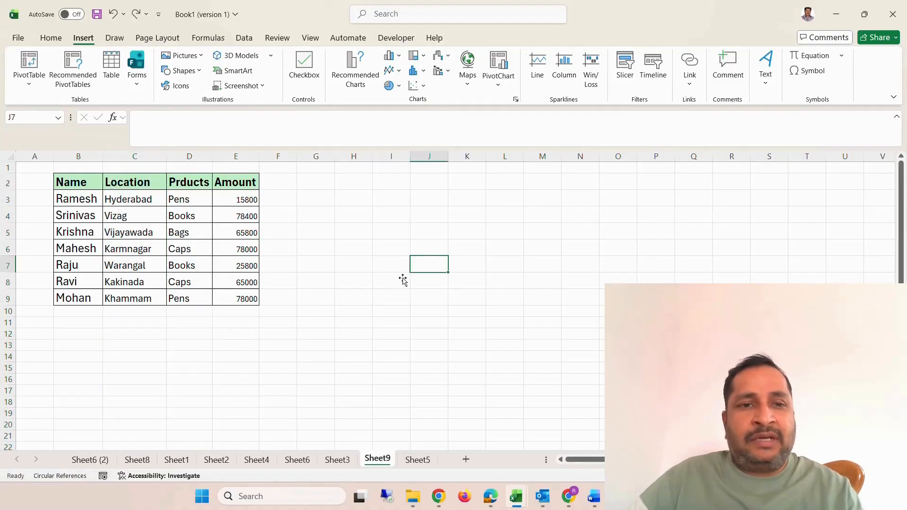
# Try to move the Prducts column directly onto the Location column, cancelling the replacement of existing data.
pyautogui.click(193, 158)
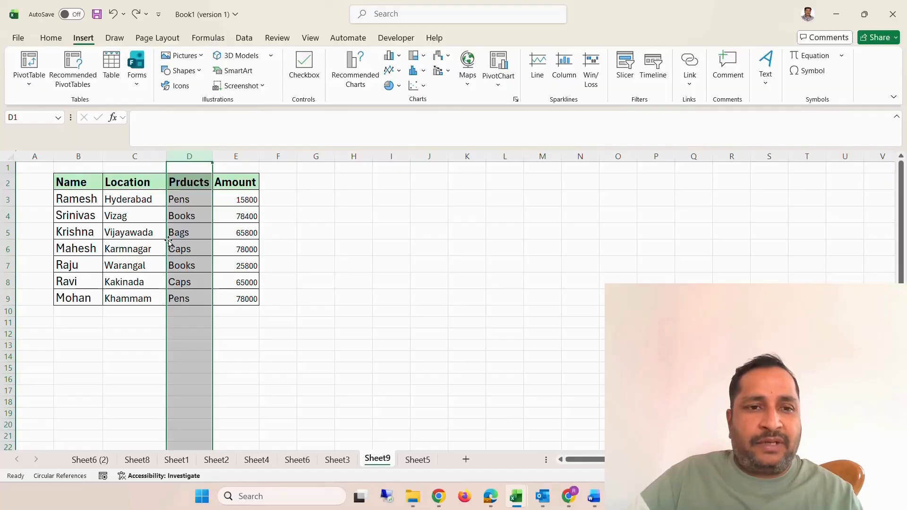
pyautogui.moveTo(168, 242); pyautogui.dragTo(146, 244)
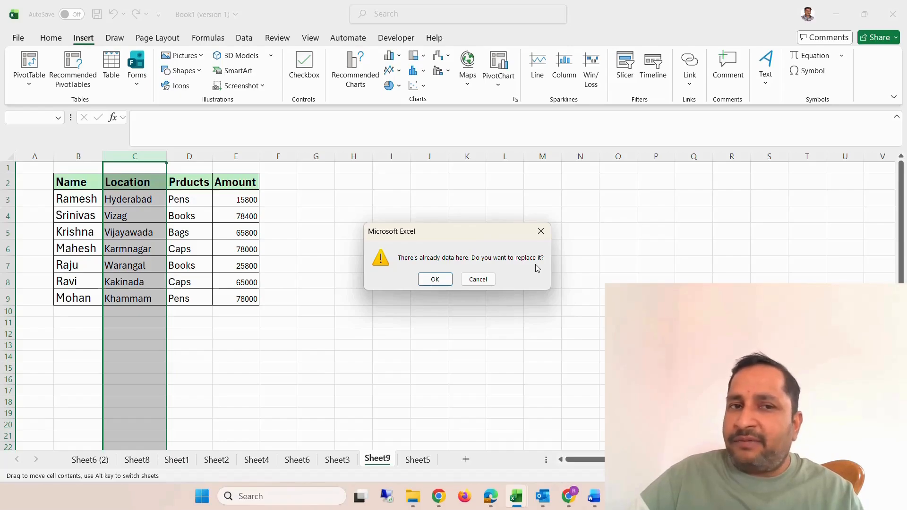
pyautogui.click(478, 279)
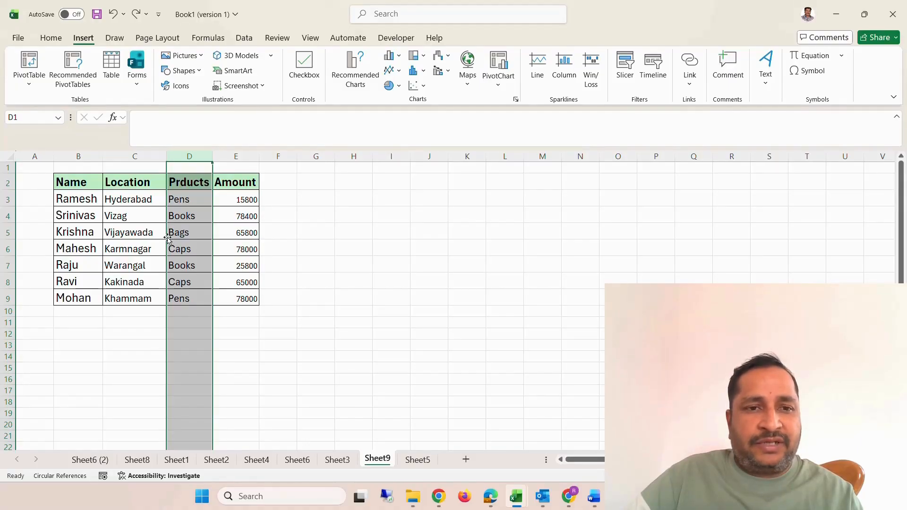
# Move the Prducts column between Name and Location by cutting and inserting it without overwriting data.
pyautogui.moveTo(167, 237)
pyautogui.mouseDown()
pyautogui.moveTo(117, 245)
pyautogui.moveTo(125, 240)
pyautogui.mouseUp()
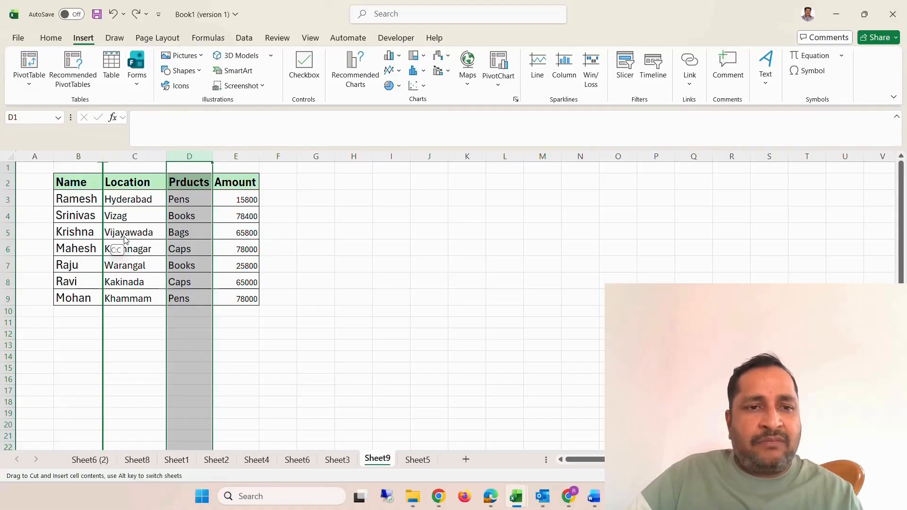
pyautogui.moveTo(125, 240); pyautogui.dragTo(124, 240)
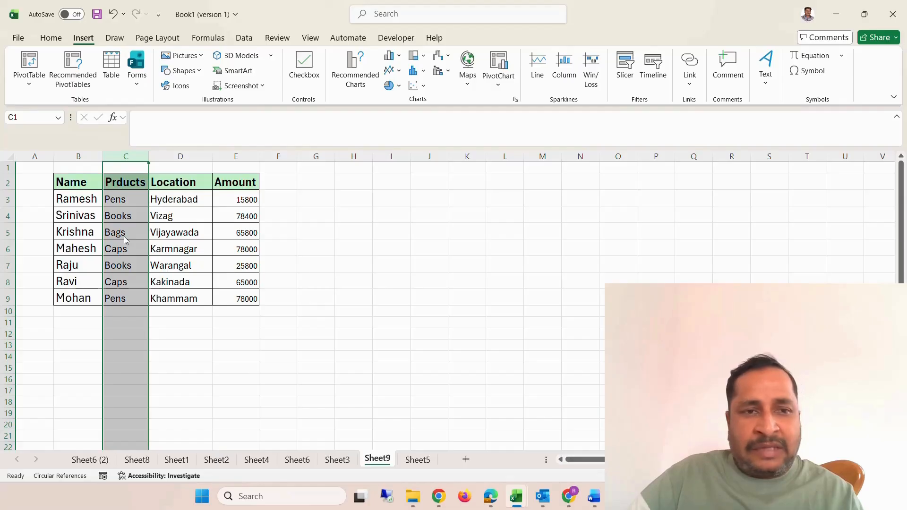
pyautogui.click(242, 199)
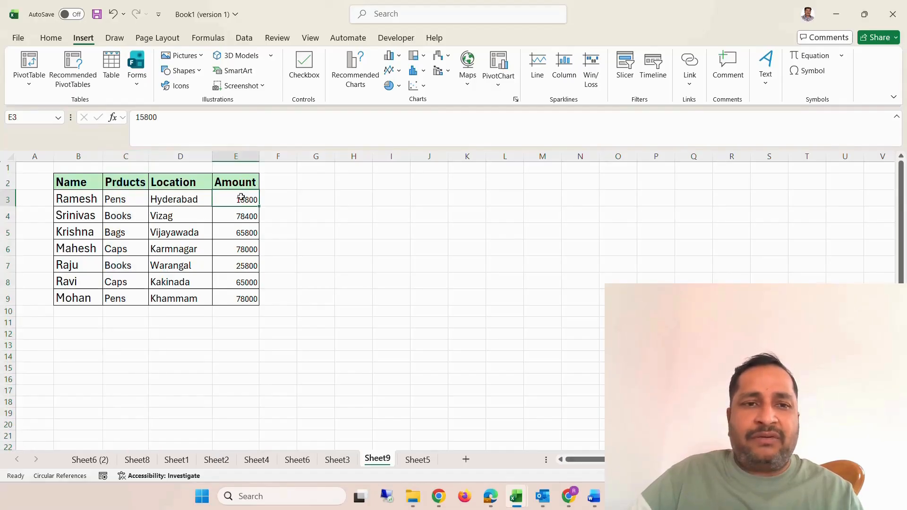
# Move the Amount column between the Name and Prducts columns, shifting the other columns over.
pyautogui.click(236, 157)
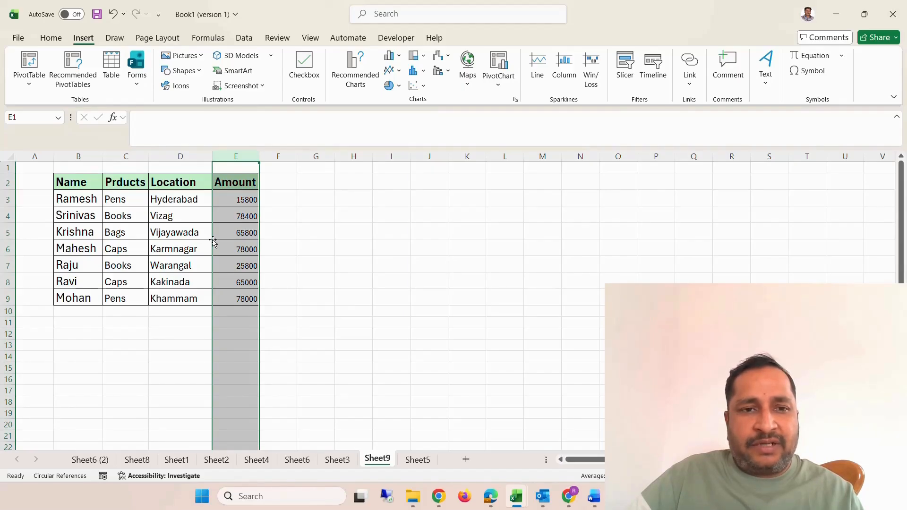
pyautogui.moveTo(213, 241); pyautogui.dragTo(115, 236)
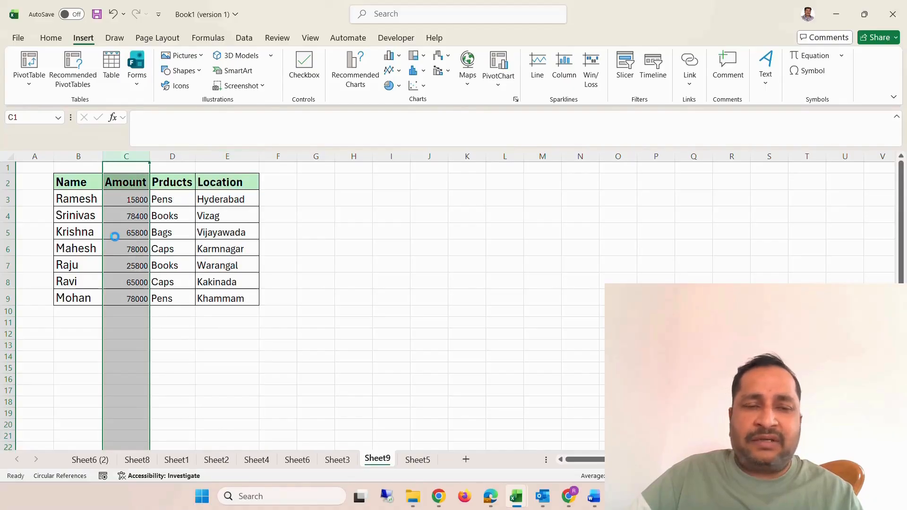
pyautogui.click(314, 251)
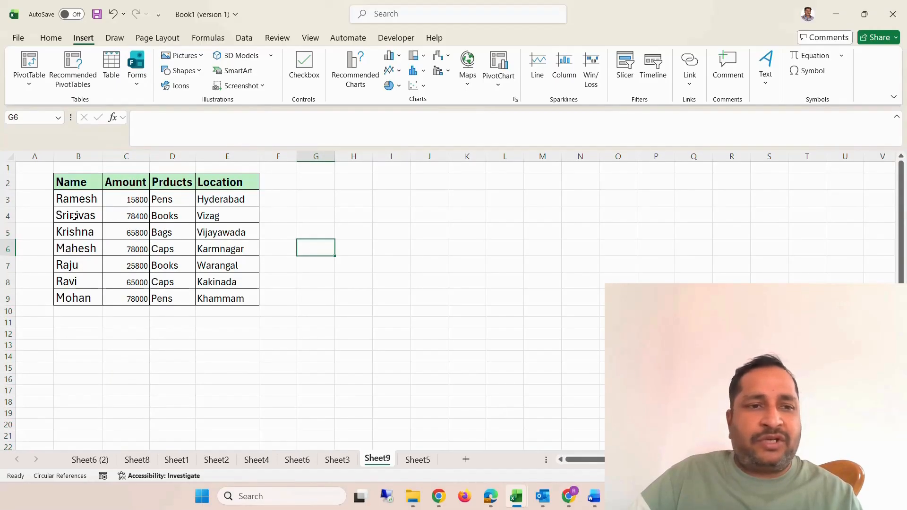
# Move the whole of row 4 down to row 8, directly above the table's last record, without overwriting data.
pyautogui.click(15, 216)
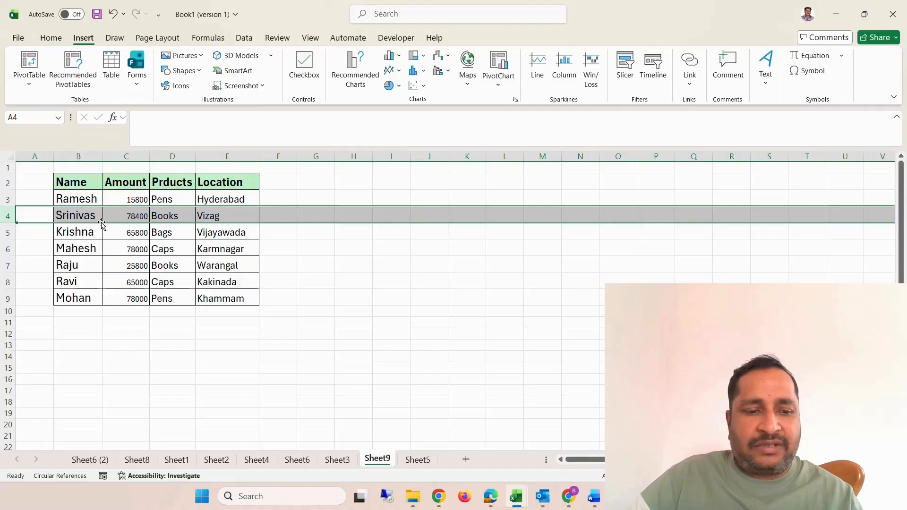
pyautogui.moveTo(103, 225); pyautogui.dragTo(103, 284)
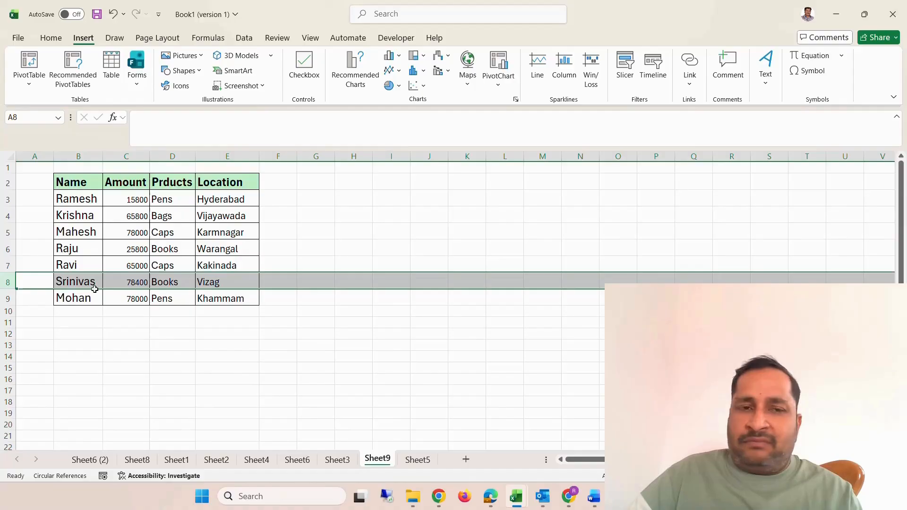
pyautogui.click(155, 367)
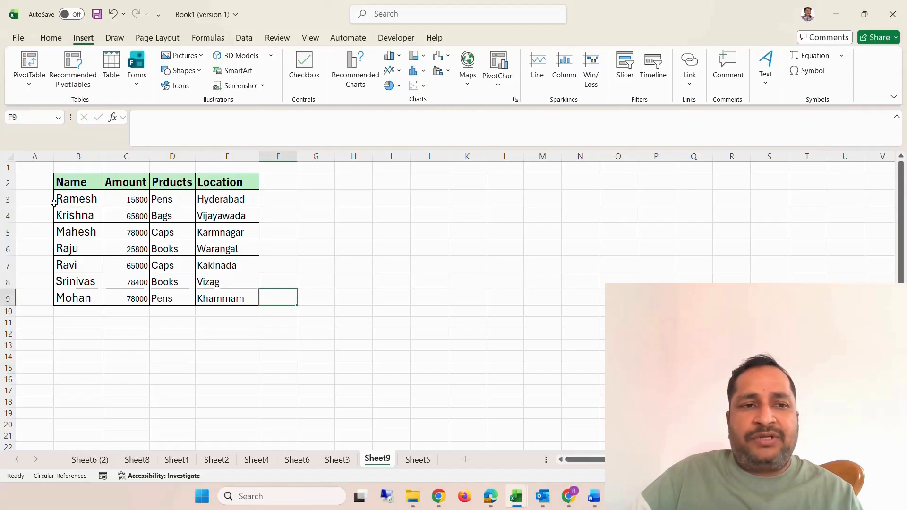
# Apply All Borders to the whole table range B2:E9.
pyautogui.click(31, 166)
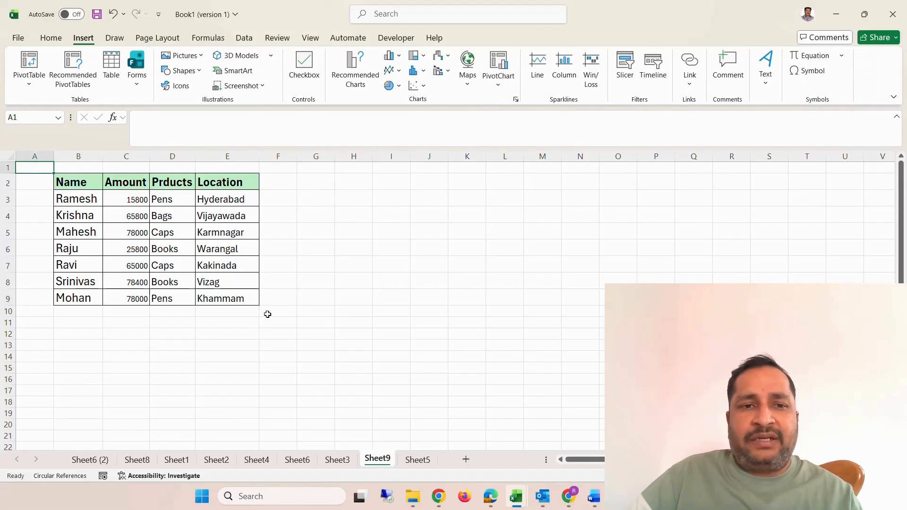
pyautogui.click(203, 266)
pyautogui.click(86, 182)
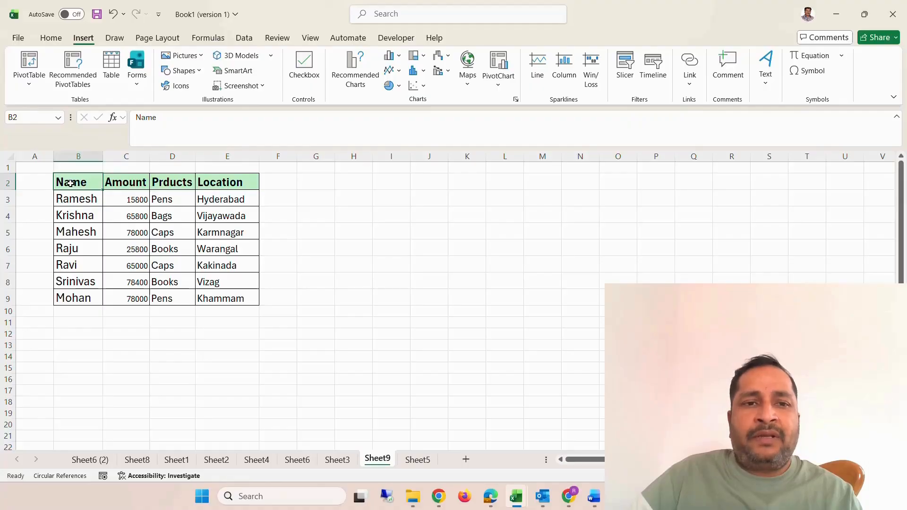
pyautogui.moveTo(85, 182); pyautogui.dragTo(223, 298)
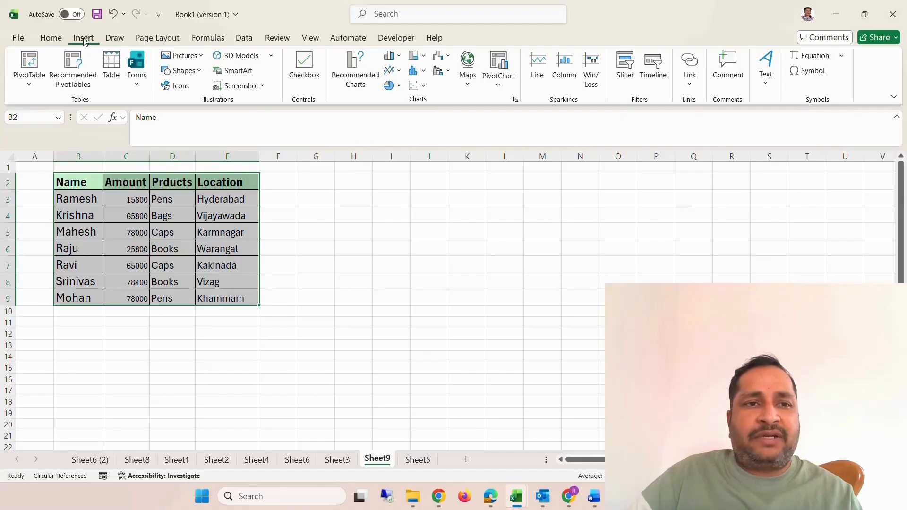
pyautogui.click(53, 38)
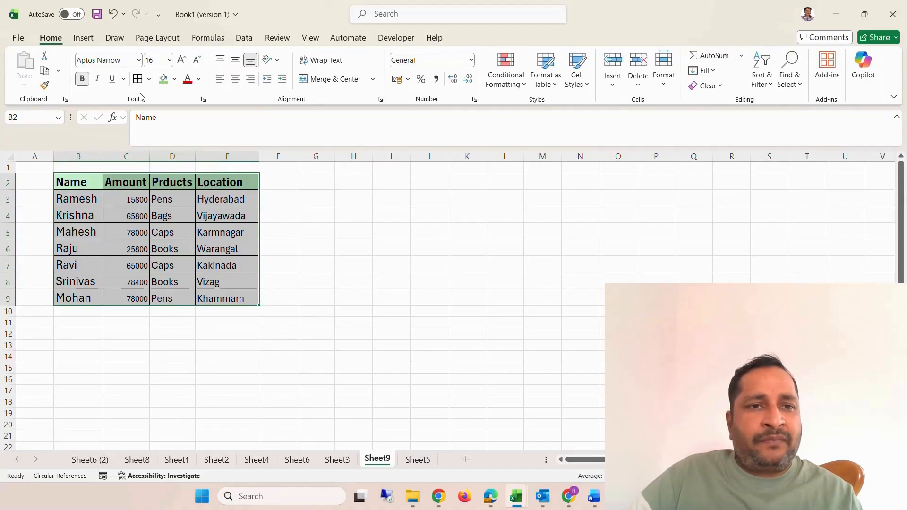
pyautogui.click(150, 79)
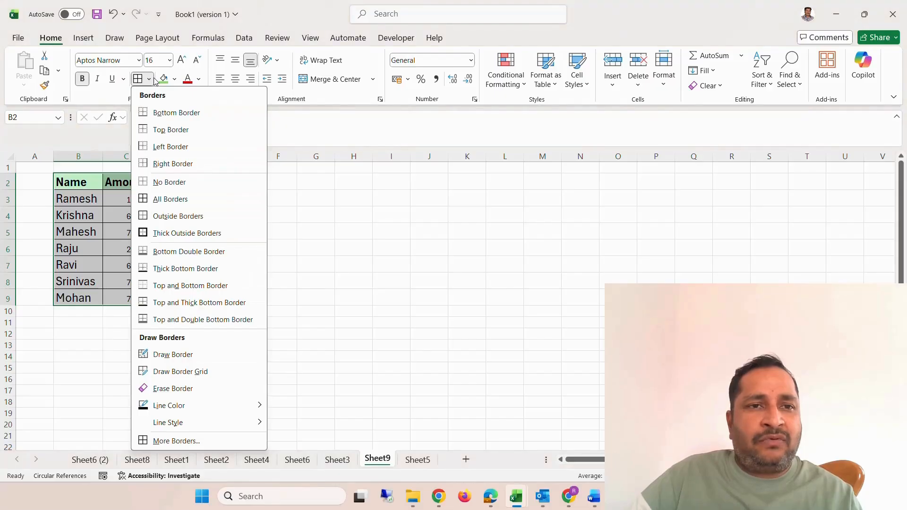
pyautogui.click(168, 201)
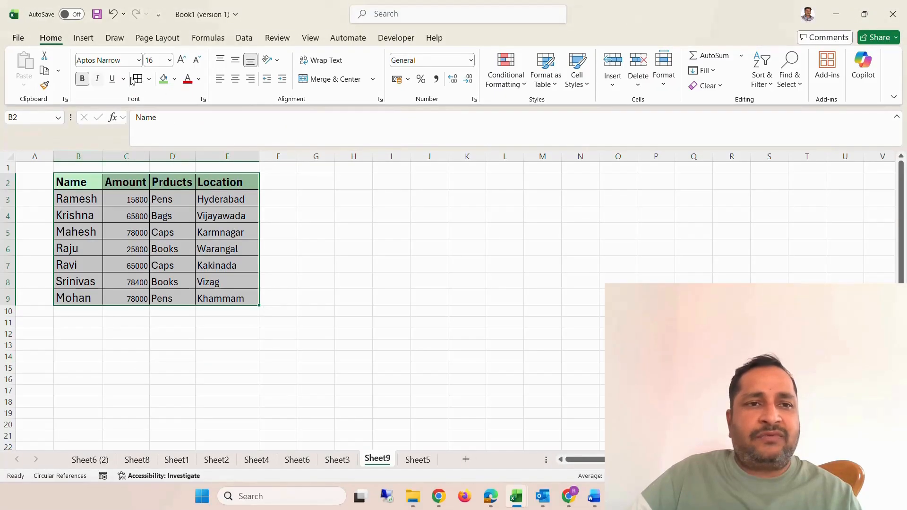
# Remove all cell borders from the table range B2:E9 using No Border.
pyautogui.click(149, 79)
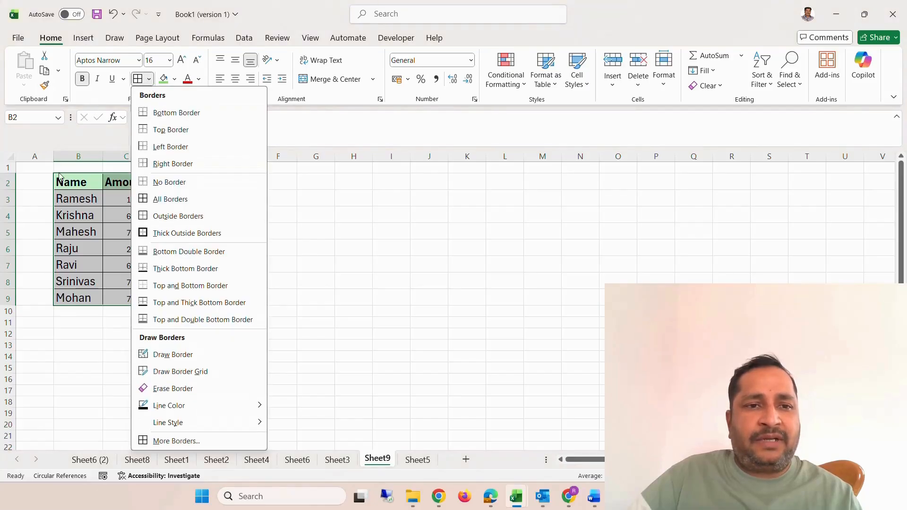
pyautogui.click(167, 182)
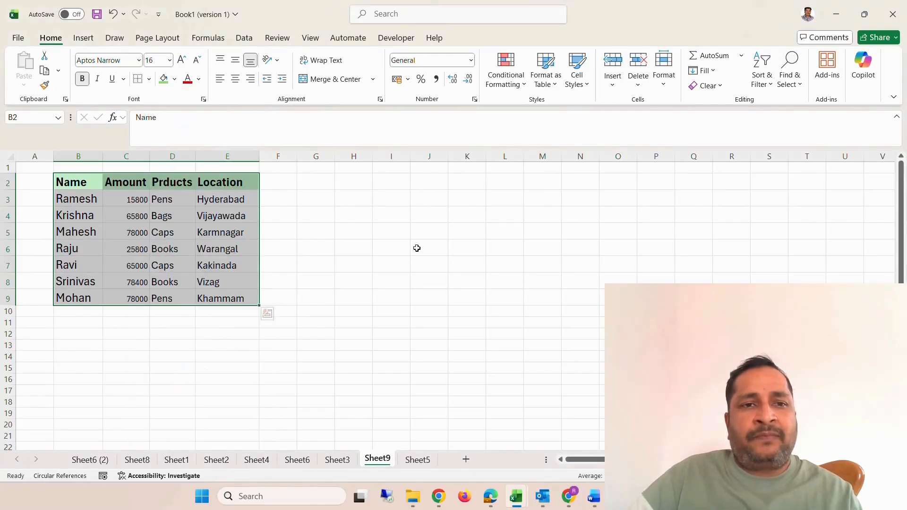
pyautogui.click(472, 245)
pyautogui.moveTo(72, 182); pyautogui.dragTo(226, 299)
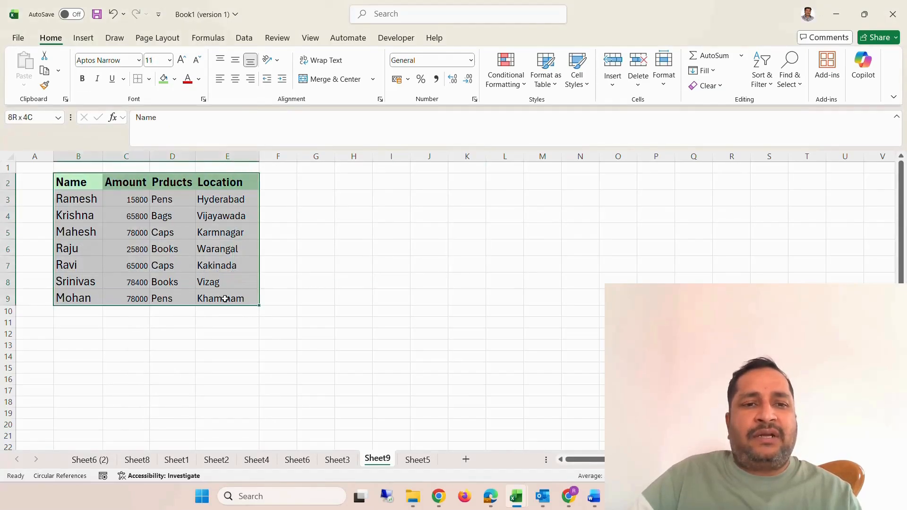
pyautogui.click(148, 79)
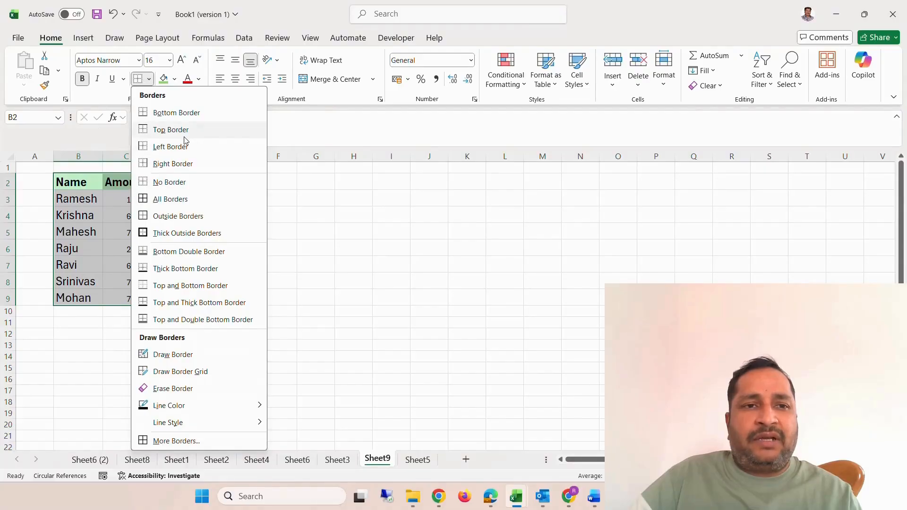
pyautogui.click(170, 183)
pyautogui.click(111, 224)
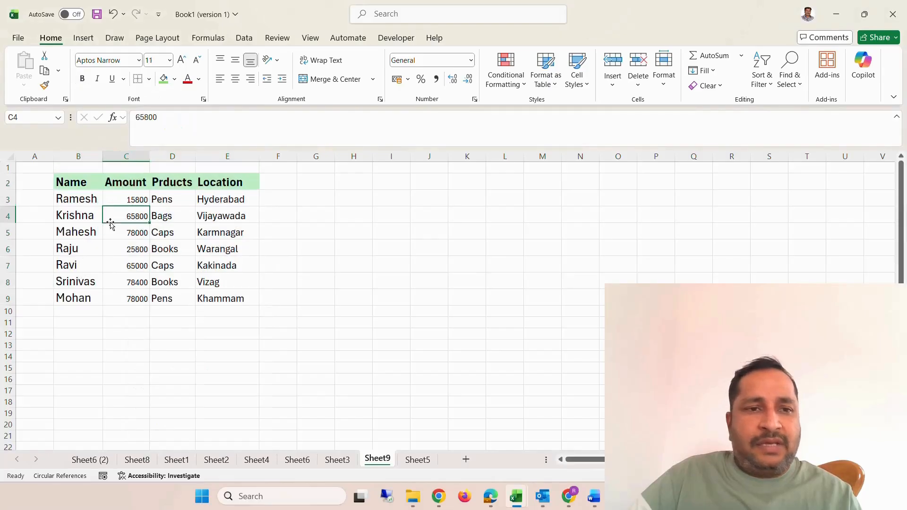
pyautogui.click(106, 260)
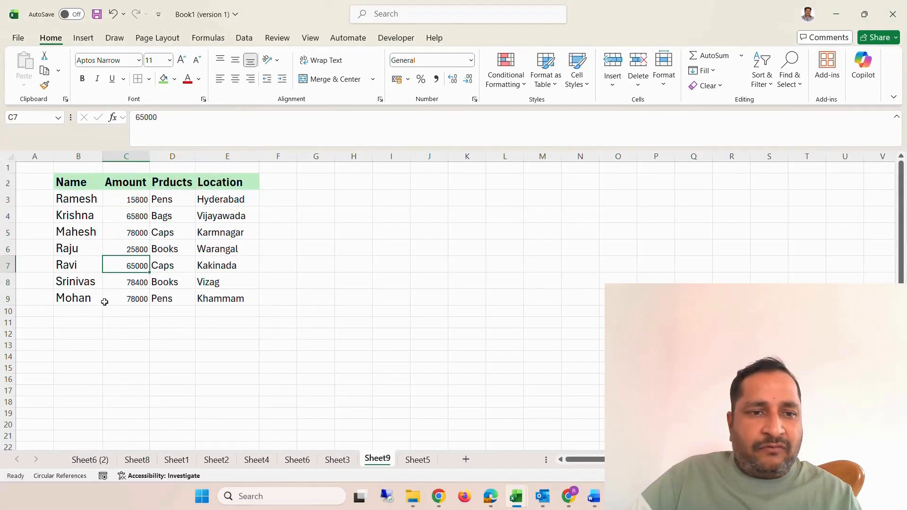
pyautogui.click(104, 301)
pyautogui.click(97, 309)
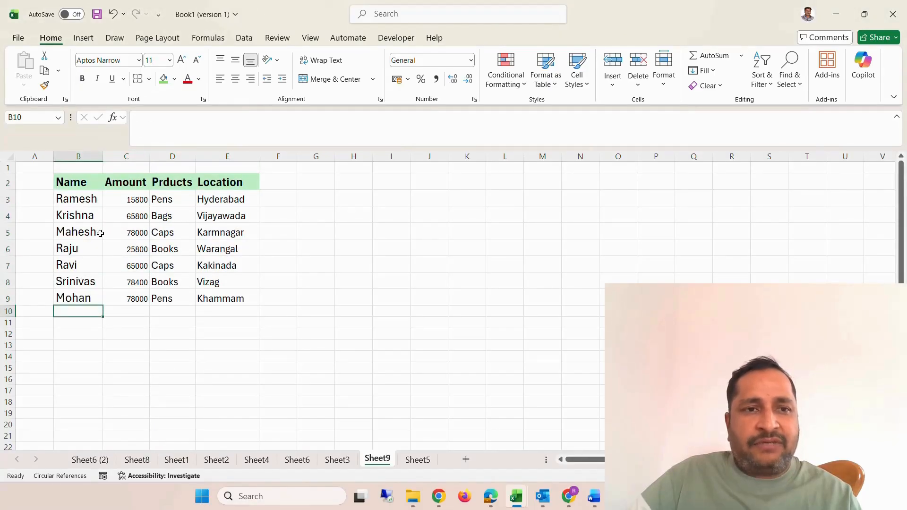
# Remove the fill colour from the table range B2:E9 using No Fill.
pyautogui.moveTo(67, 183); pyautogui.dragTo(241, 299)
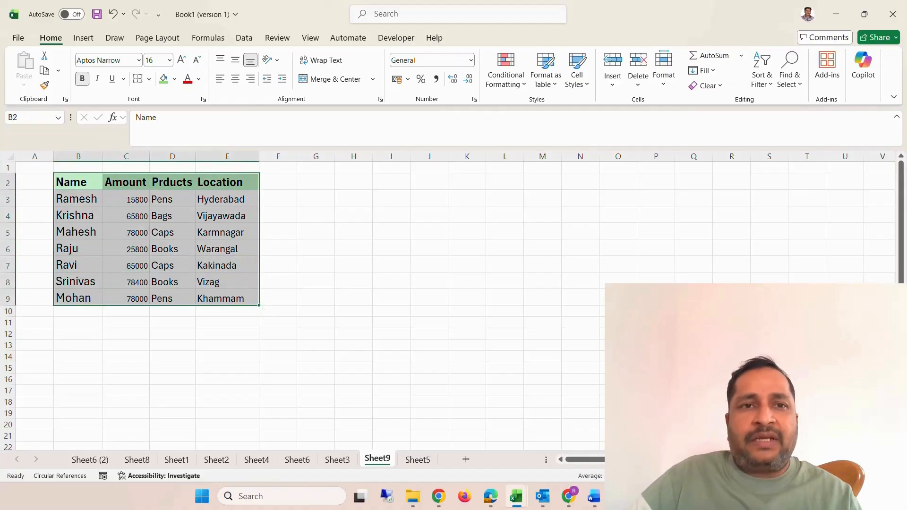
pyautogui.click(175, 80)
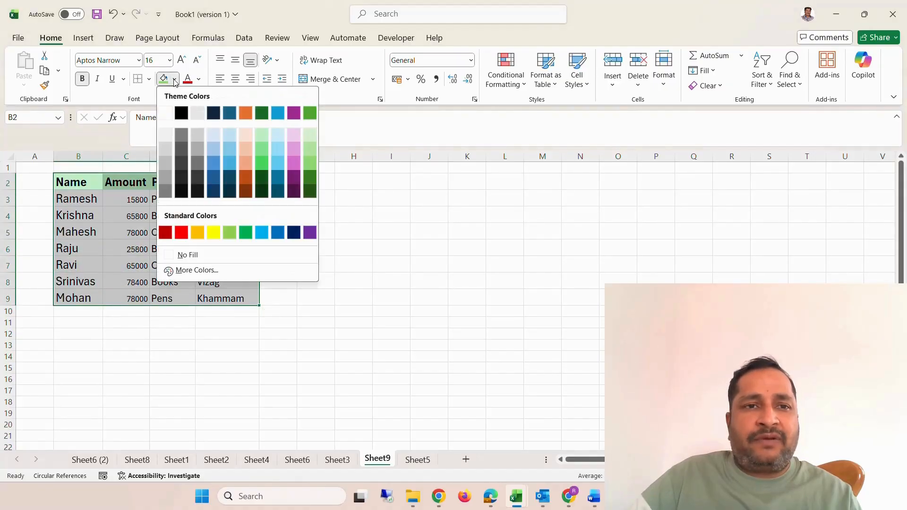
pyautogui.click(179, 256)
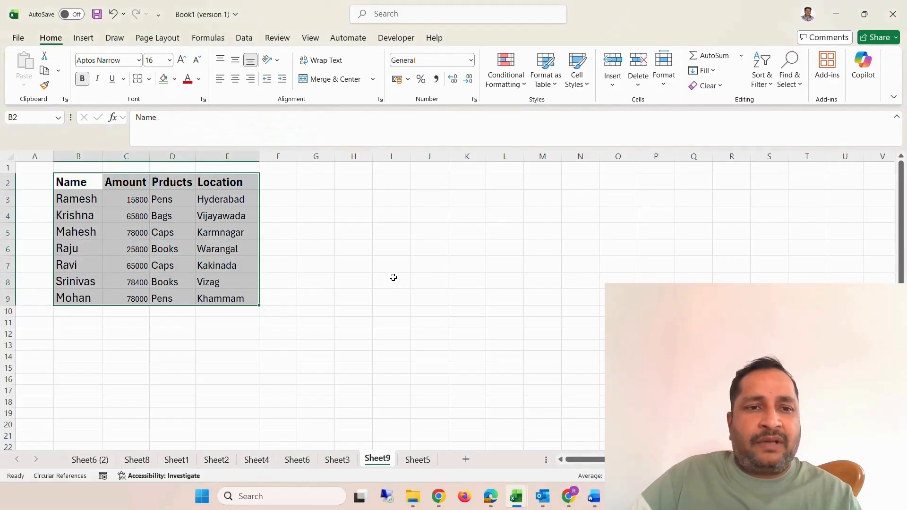
pyautogui.click(353, 264)
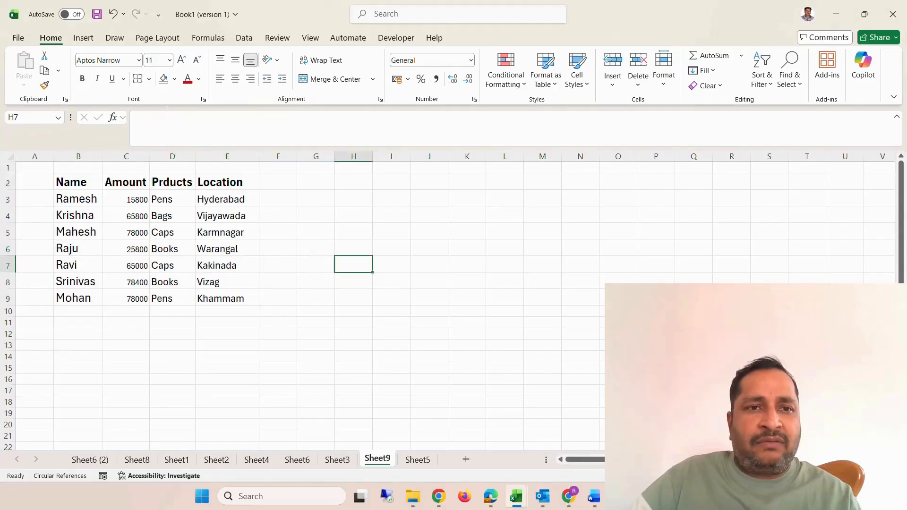
pyautogui.click(174, 80)
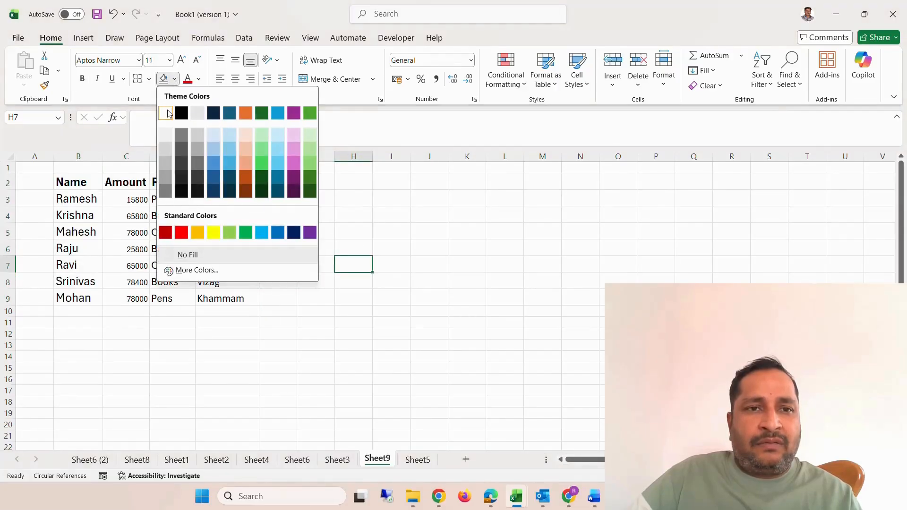
pyautogui.click(68, 187)
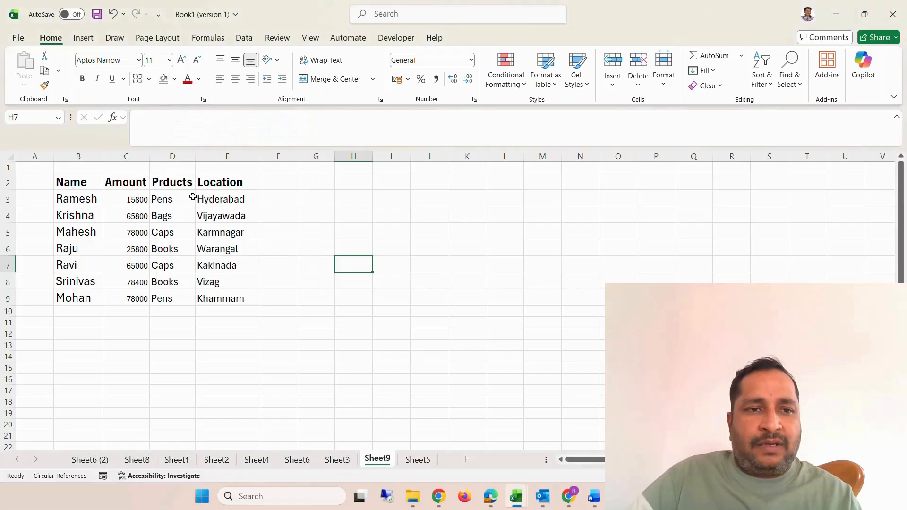
pyautogui.click(148, 203)
pyautogui.moveTo(69, 187); pyautogui.dragTo(250, 300)
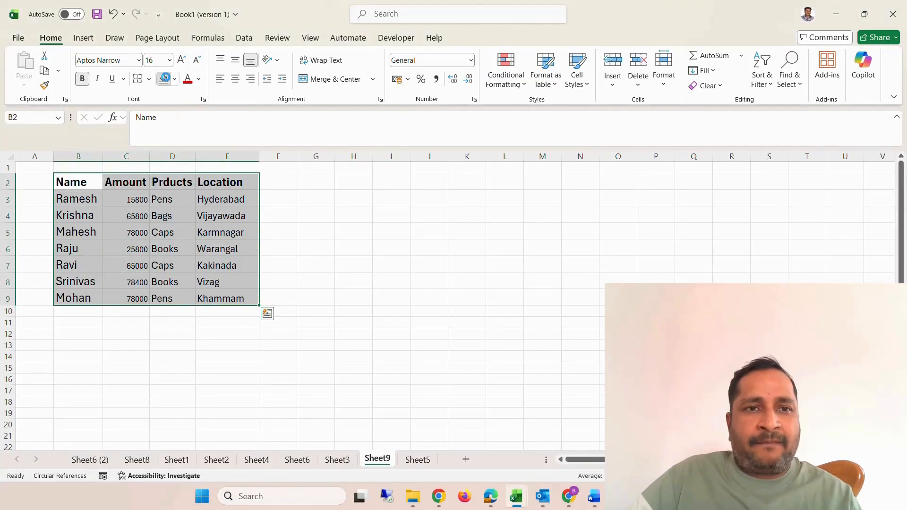
pyautogui.click(403, 206)
# Fill the empty range G2:O12 with white to hide its gridlines.
pyautogui.moveTo(307, 179); pyautogui.dragTo(628, 333)
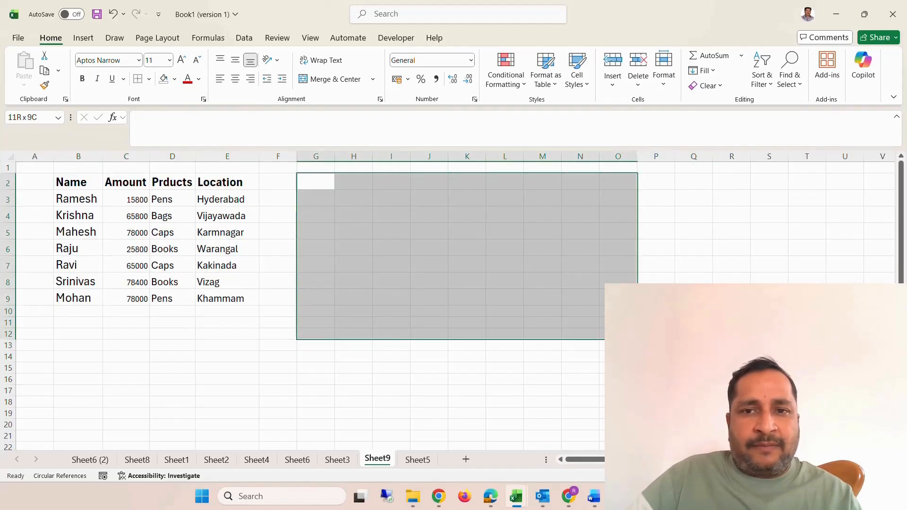
pyautogui.click(175, 79)
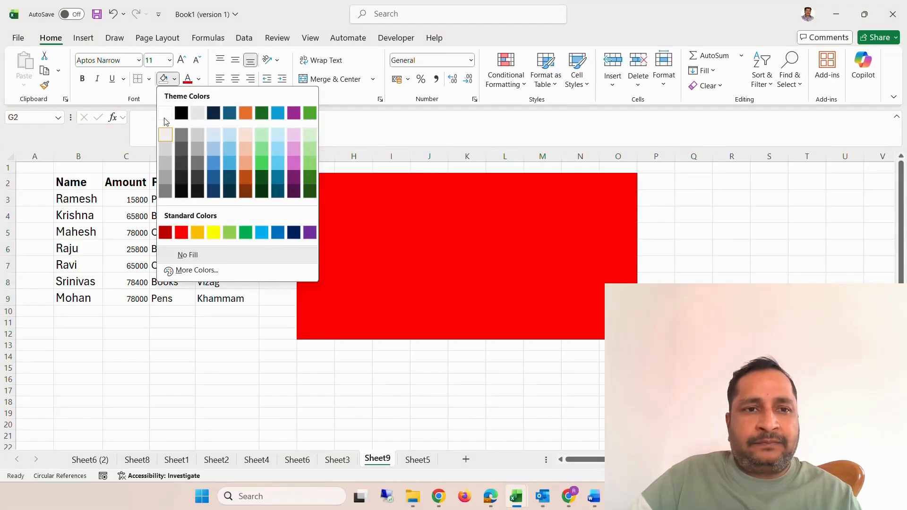
pyautogui.click(166, 117)
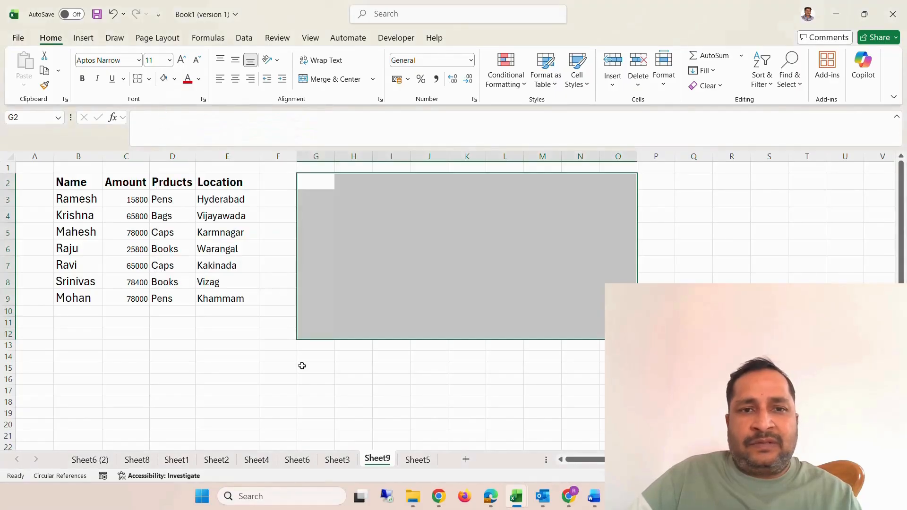
pyautogui.click(300, 364)
# Fill the table range B2:E10 with white to hide the gridlines behind the data.
pyautogui.moveTo(64, 184); pyautogui.dragTo(241, 307)
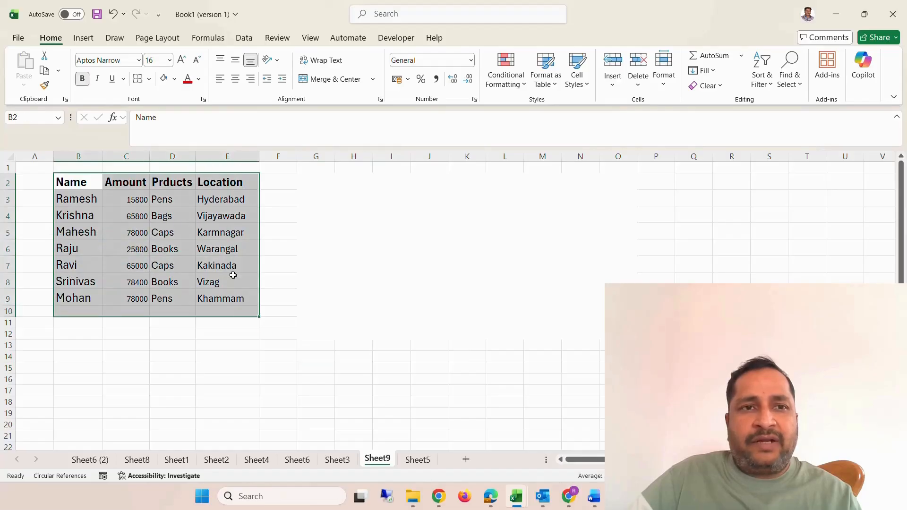
pyautogui.click(175, 82)
pyautogui.click(166, 117)
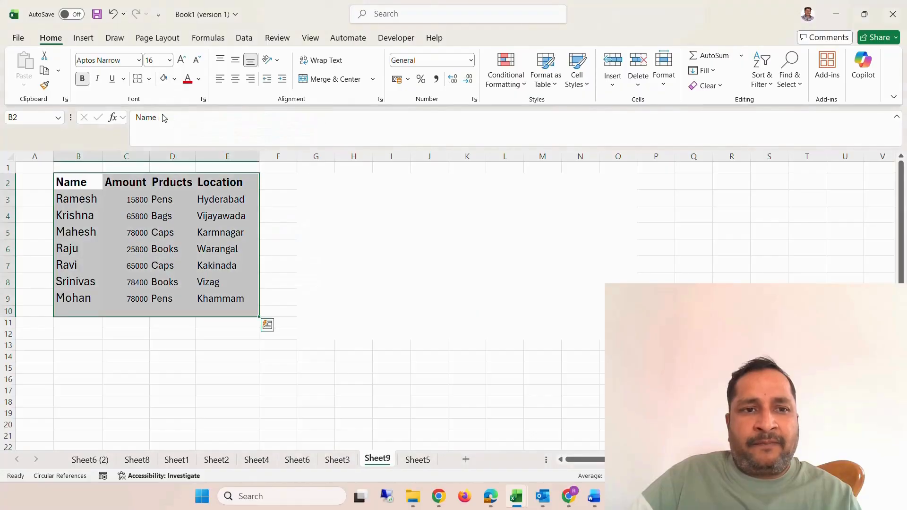
pyautogui.click(428, 266)
pyautogui.click(263, 392)
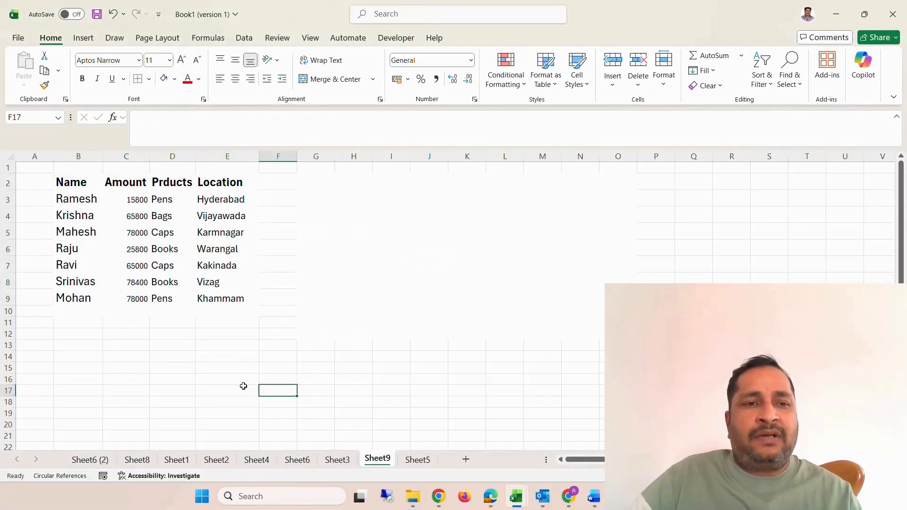
# Turn off the gridlines for the entire sheet.
pyautogui.click(13, 156)
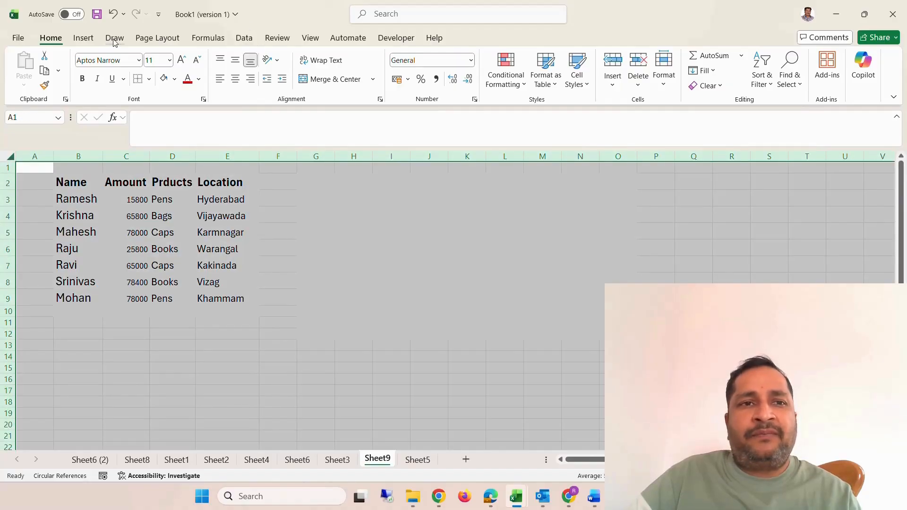
pyautogui.click(90, 39)
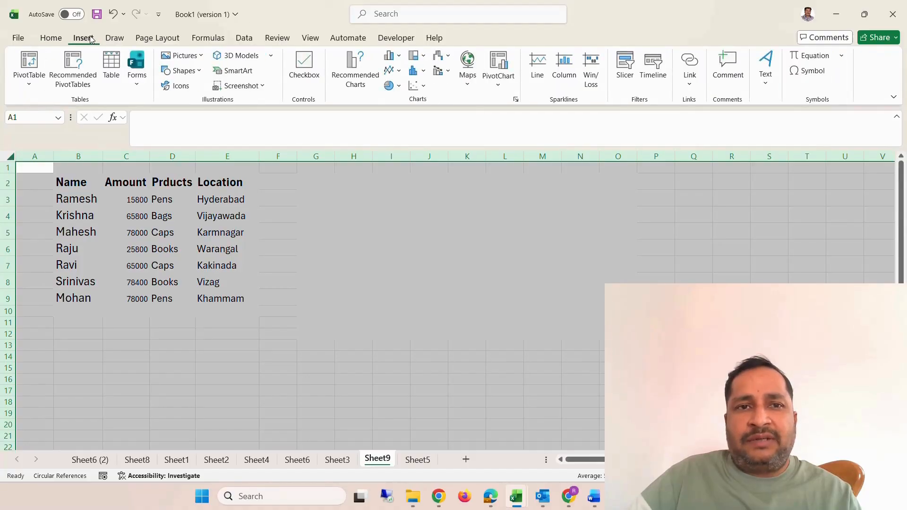
pyautogui.click(309, 38)
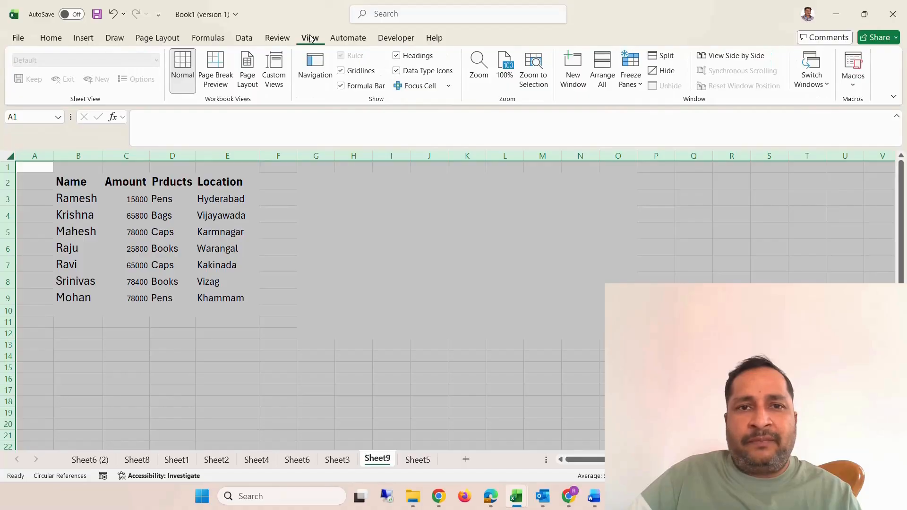
pyautogui.click(344, 75)
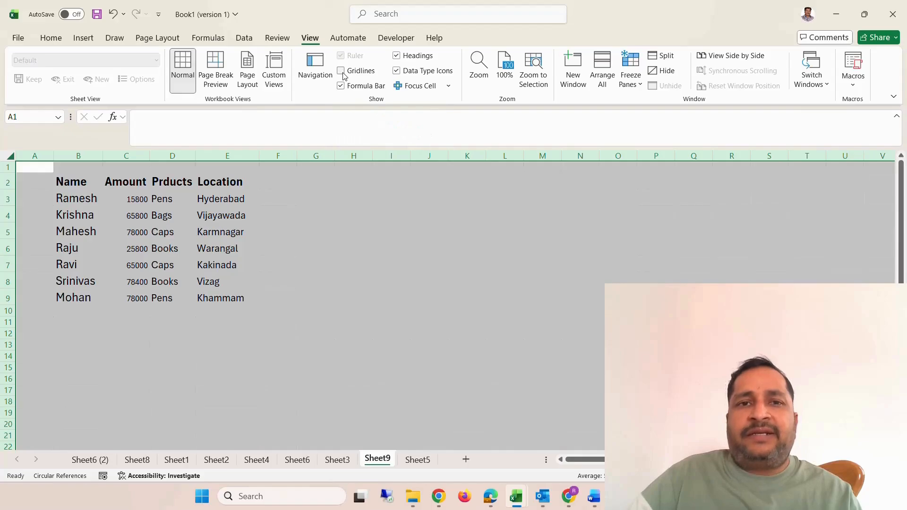
pyautogui.click(326, 247)
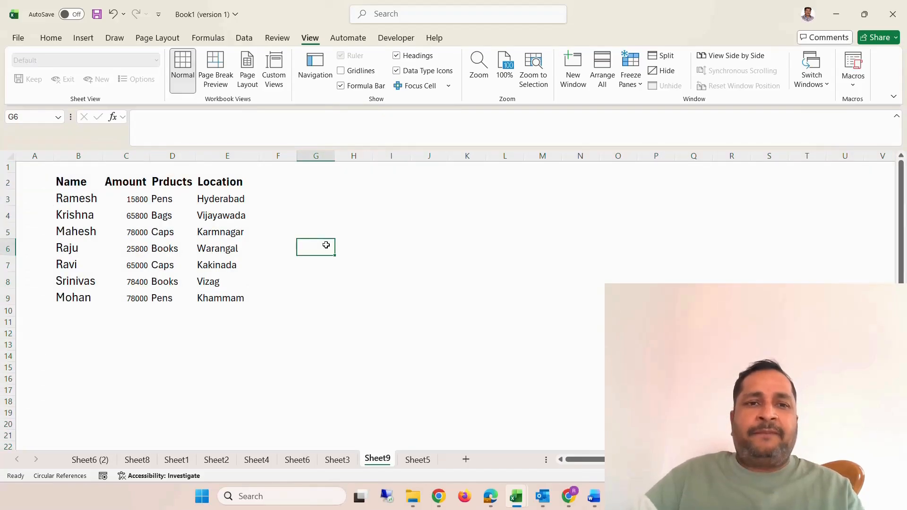
pyautogui.click(310, 198)
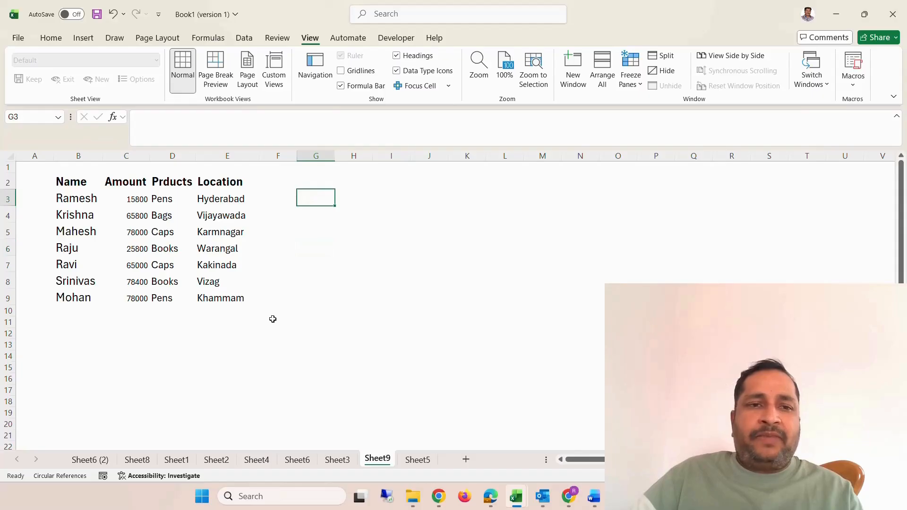
pyautogui.click(273, 320)
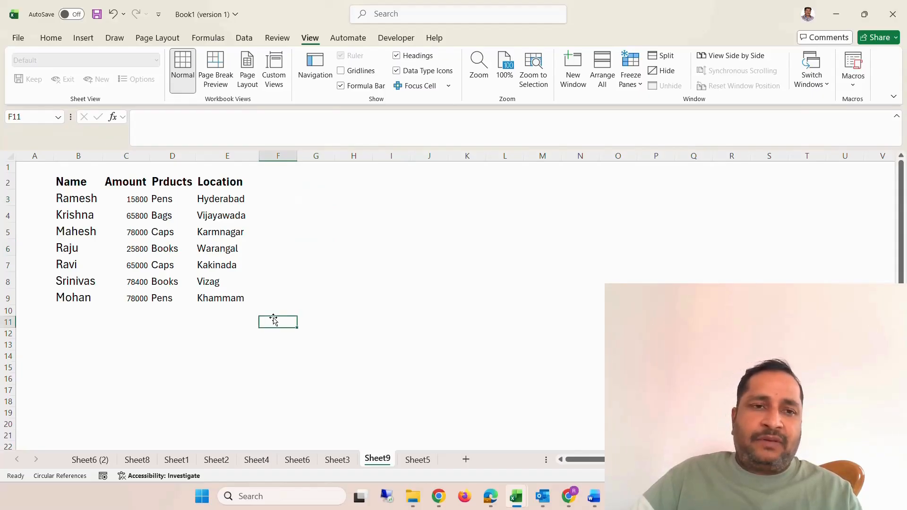
pyautogui.moveTo(82, 187); pyautogui.dragTo(212, 298)
pyautogui.click(308, 375)
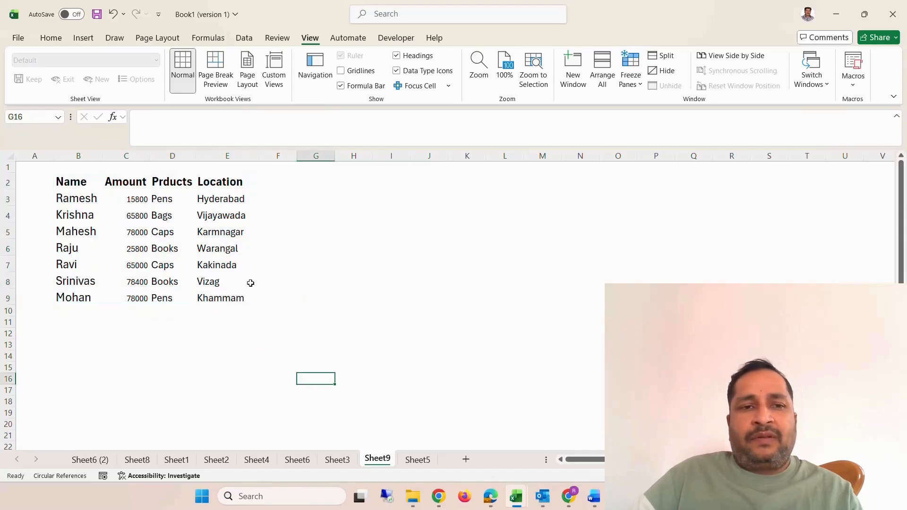
pyautogui.click(143, 312)
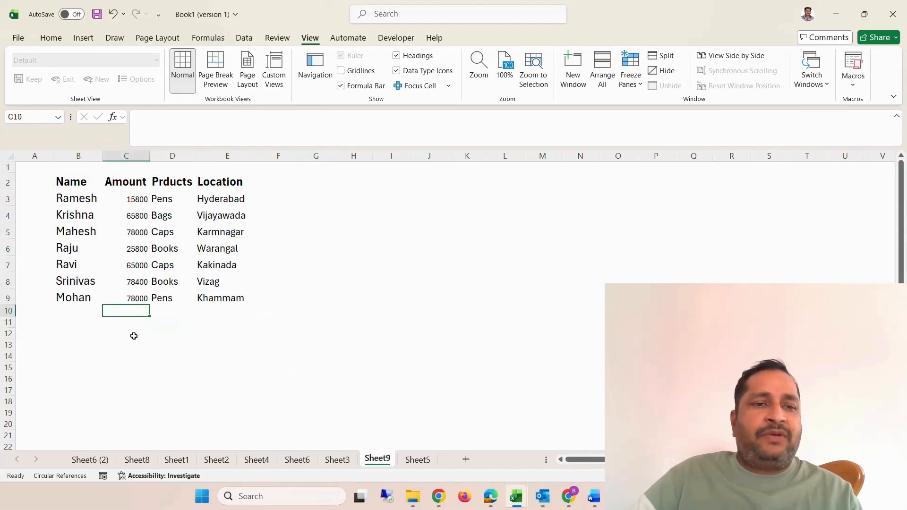
# Widen the Amount column C and undo the width change.
pyautogui.moveTo(150, 156); pyautogui.dragTo(224, 155)
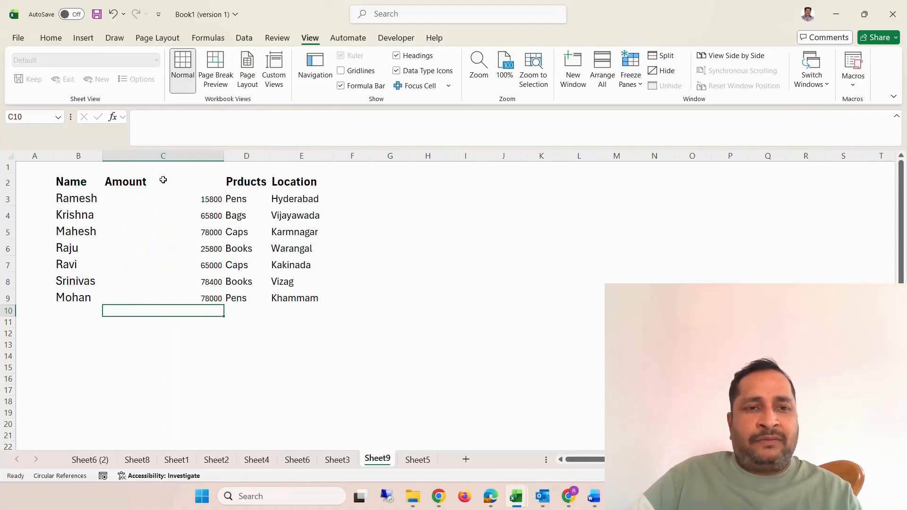
pyautogui.hotkey('ctrl', 'z')
# Copy the Amount column C and insert the copy as a new column D before the Prducts column.
pyautogui.click(128, 156)
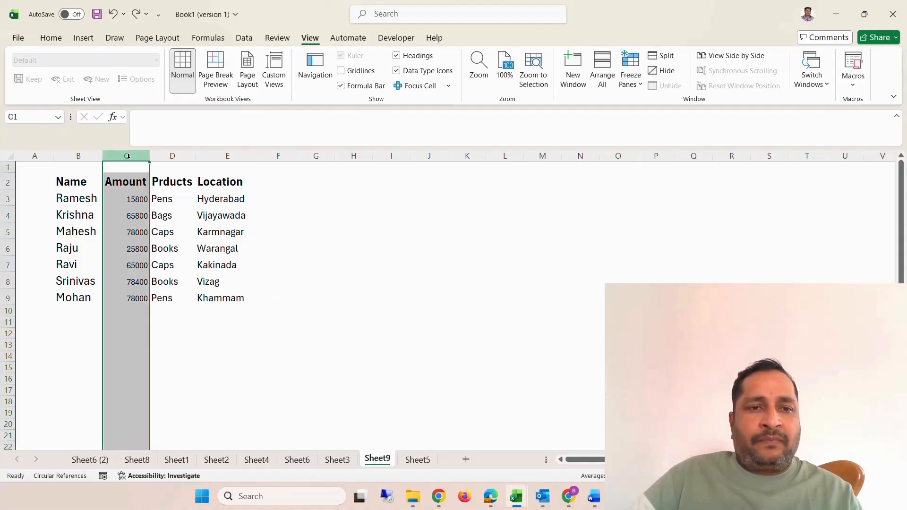
pyautogui.rightClick(128, 155)
pyautogui.click(168, 207)
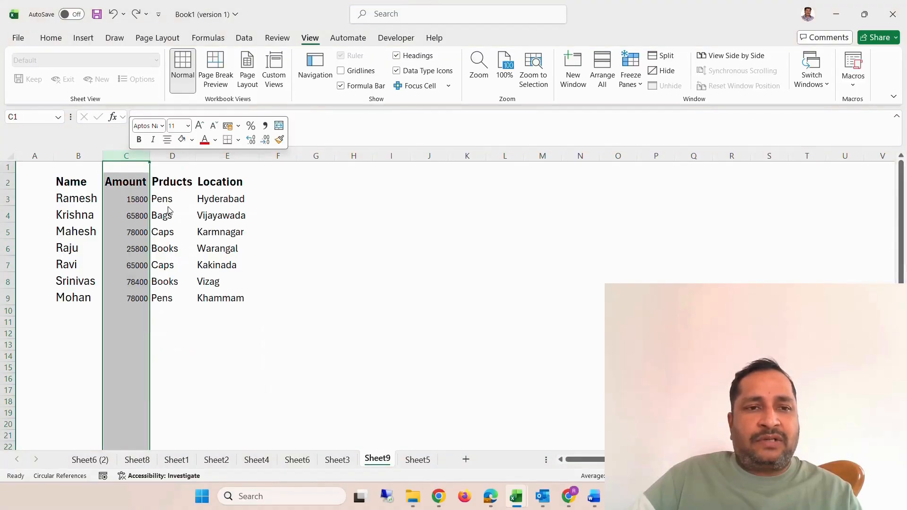
pyautogui.click(177, 156)
pyautogui.rightClick(179, 157)
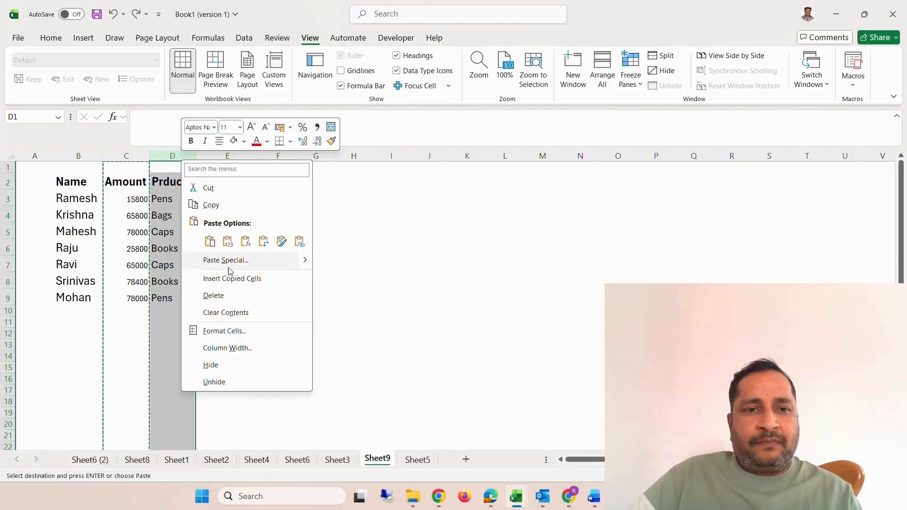
pyautogui.click(232, 281)
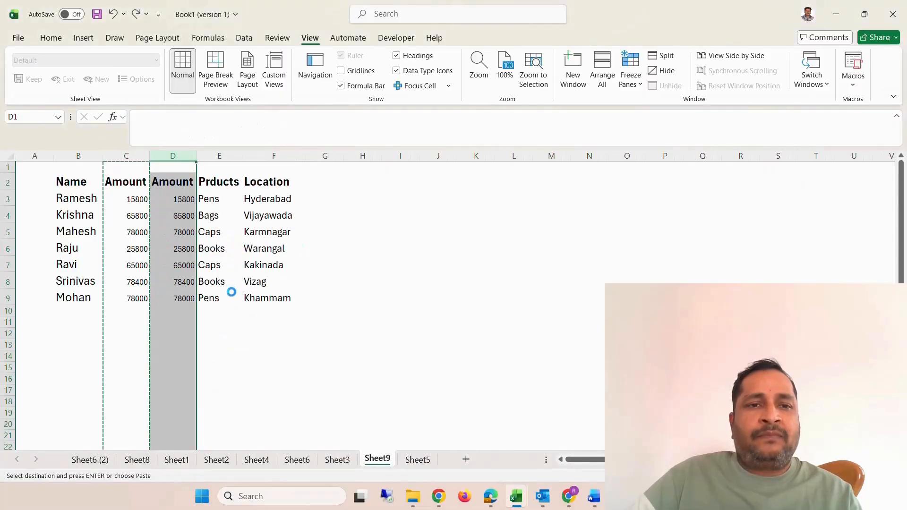
# Total the first Amount column in C10 with the formula =C3+C4+C5+C6+C7+C8+C9 and make the total bold.
pyautogui.click(174, 266)
pyautogui.click(128, 302)
pyautogui.click(127, 311)
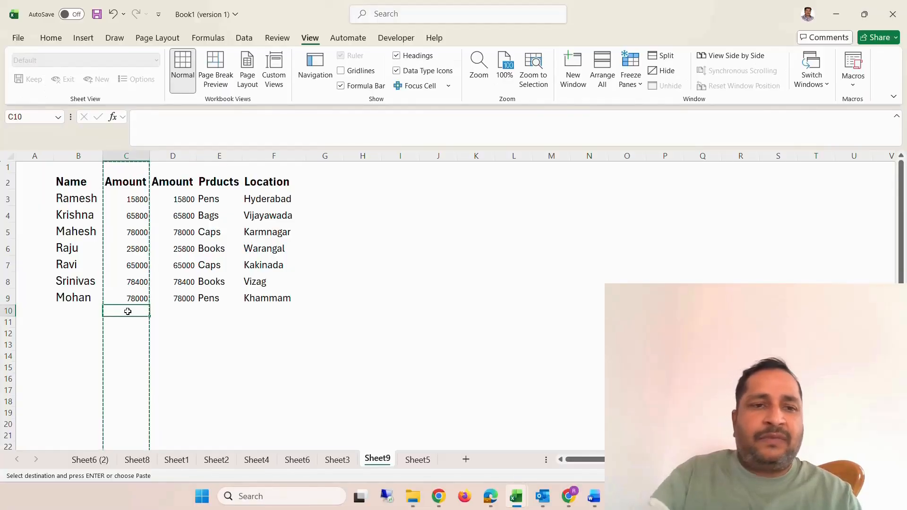
pyautogui.write('=')
pyautogui.click(137, 199)
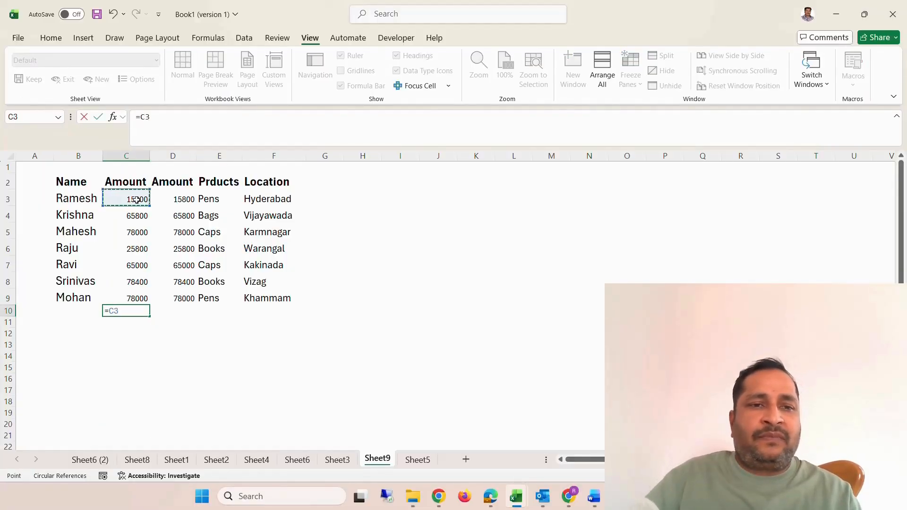
pyautogui.write('+')
pyautogui.click(135, 215)
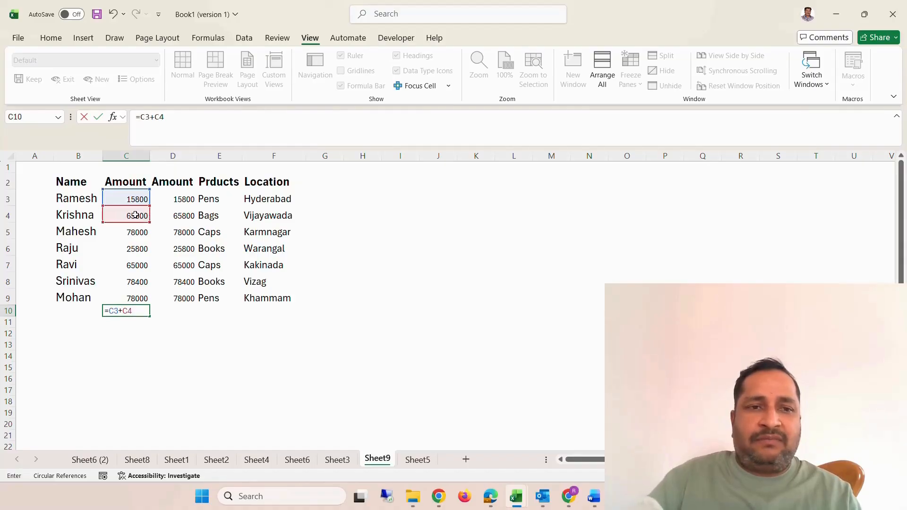
pyautogui.write('+')
pyautogui.click(143, 233)
pyautogui.write('+')
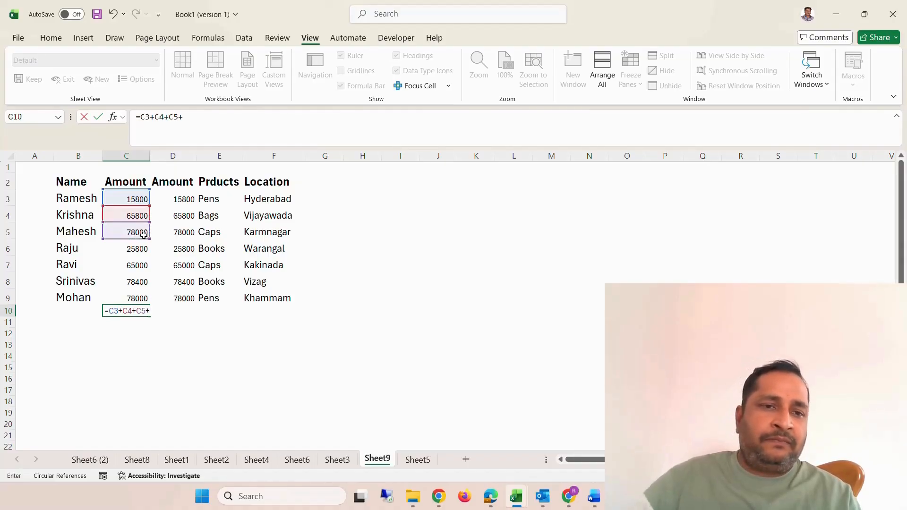
pyautogui.click(142, 249)
pyautogui.write('+')
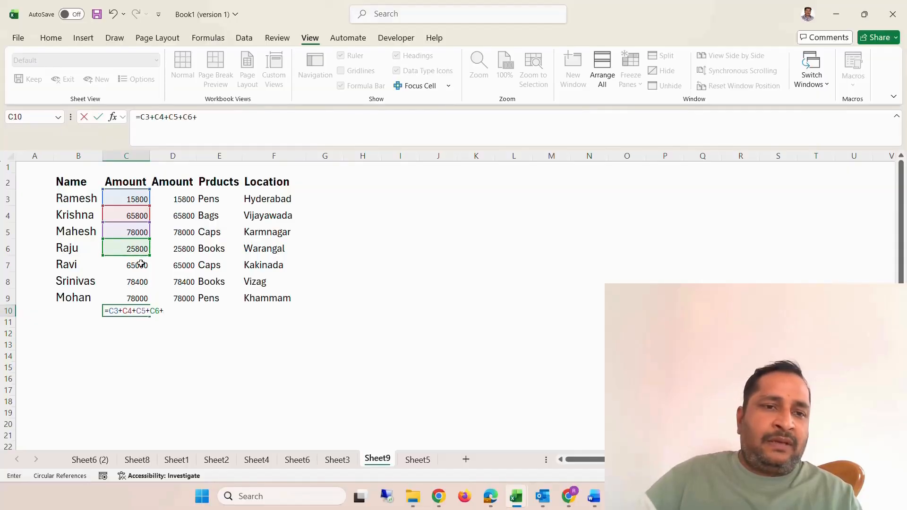
pyautogui.click(142, 264)
pyautogui.write('+')
pyautogui.click(142, 285)
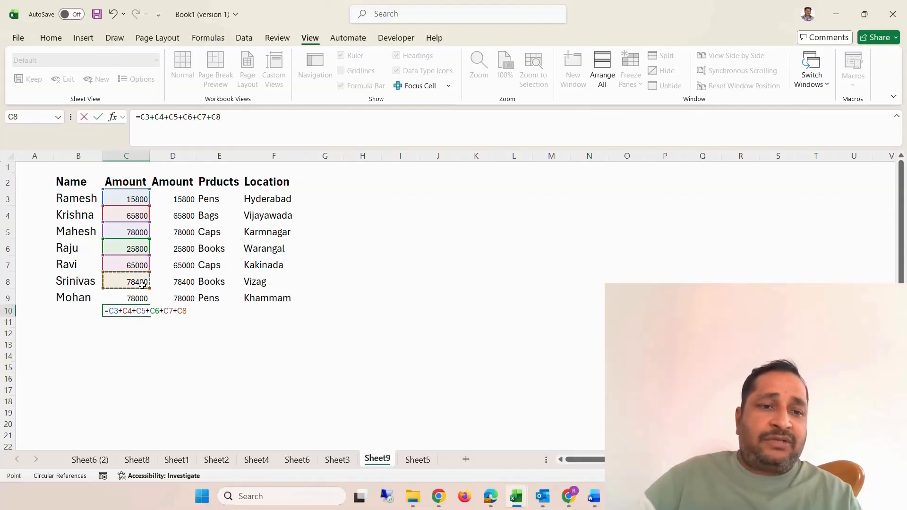
pyautogui.write('+')
pyautogui.click(135, 299)
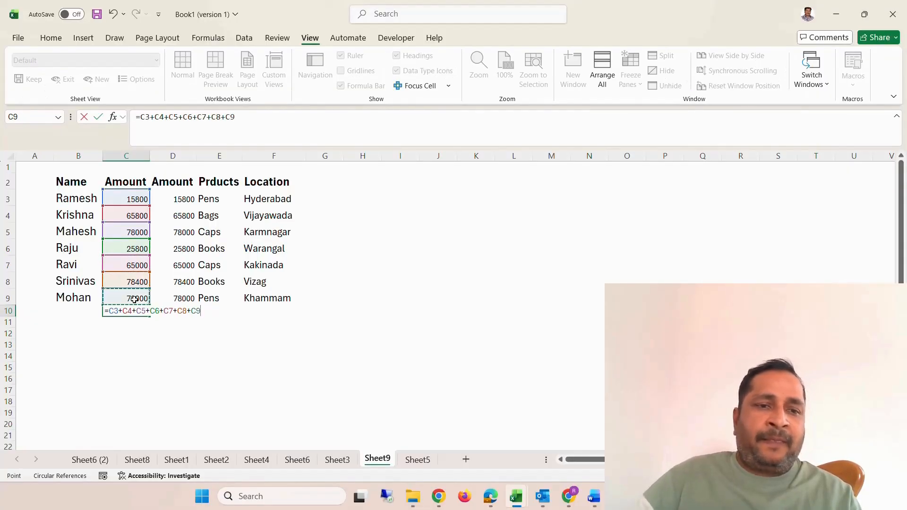
pyautogui.press('Return')
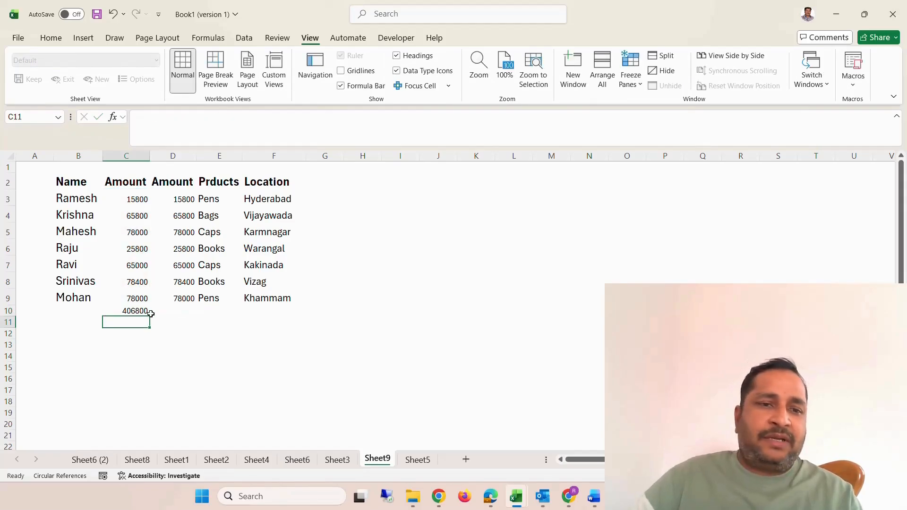
pyautogui.click(145, 312)
pyautogui.hotkey('ctrl', 'b')
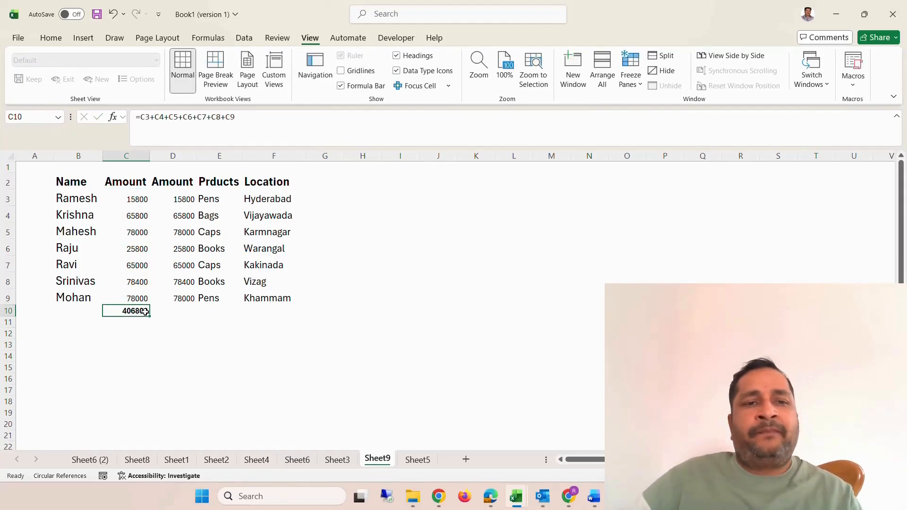
# Total the second Amount column in D10 with the formula =SUM(D3:D9) and make the total bold.
pyautogui.click(171, 314)
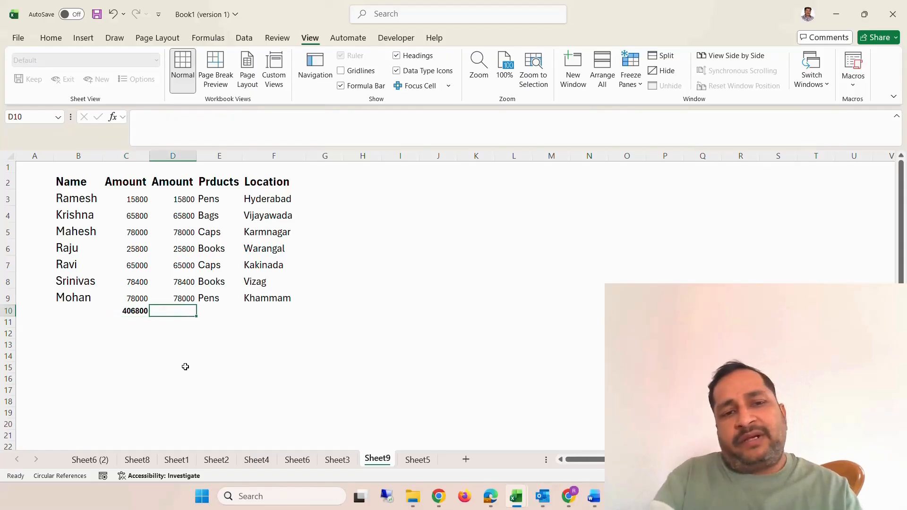
pyautogui.write('=sum(')
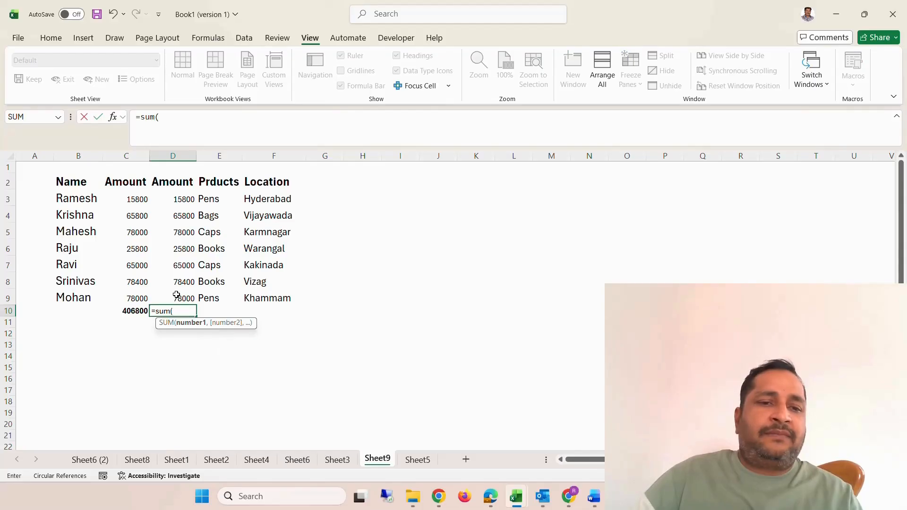
pyautogui.moveTo(178, 298)
pyautogui.mouseDown()
pyautogui.moveTo(183, 183)
pyautogui.moveTo(183, 198)
pyautogui.mouseUp()
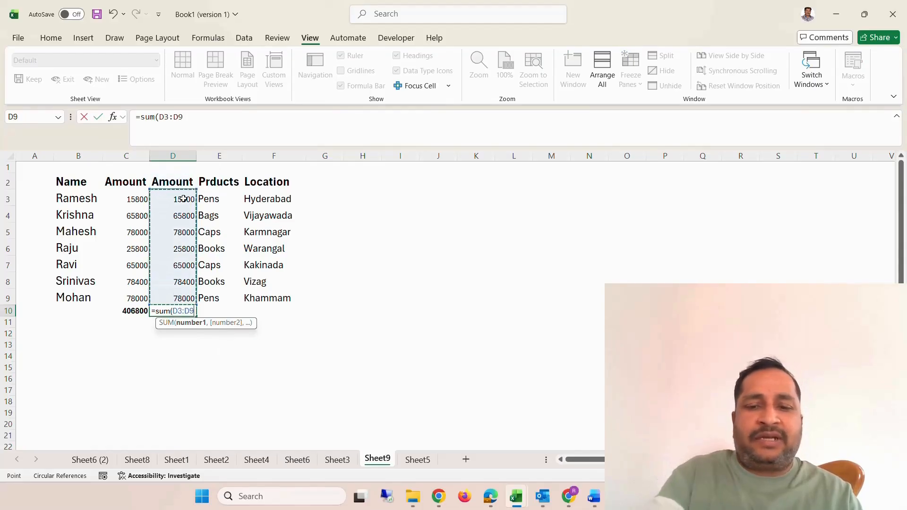
pyautogui.write(')')
pyautogui.press('Return')
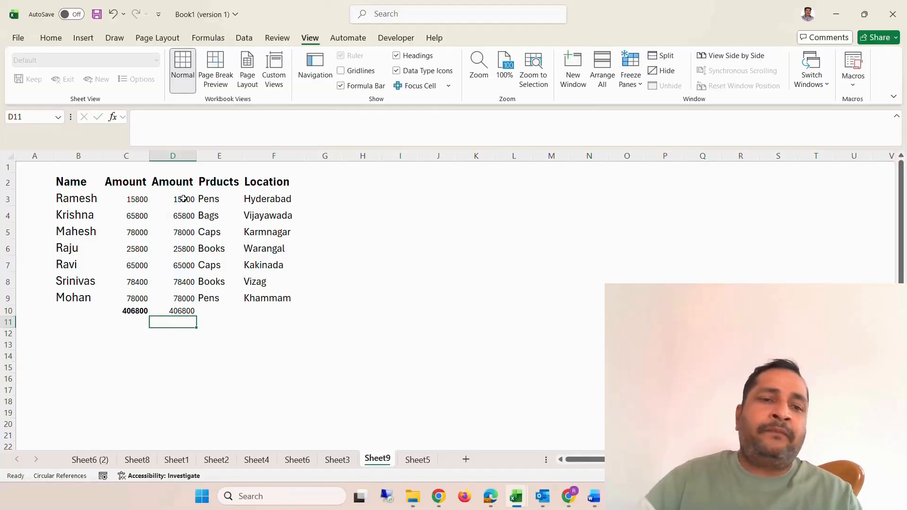
pyautogui.click(187, 310)
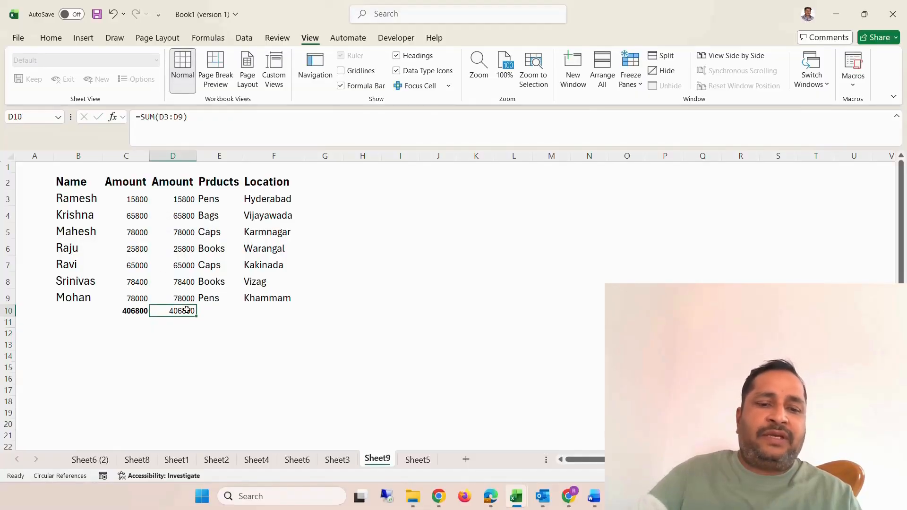
pyautogui.hotkey('ctrl', 'b')
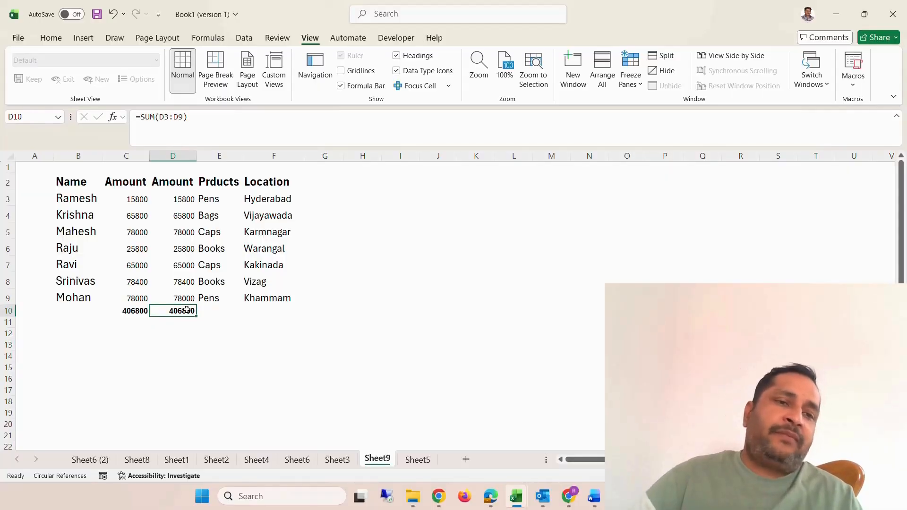
# Insert a blank row at row 6, between the third and fourth data entries.
pyautogui.click(4, 248)
pyautogui.rightClick(4, 249)
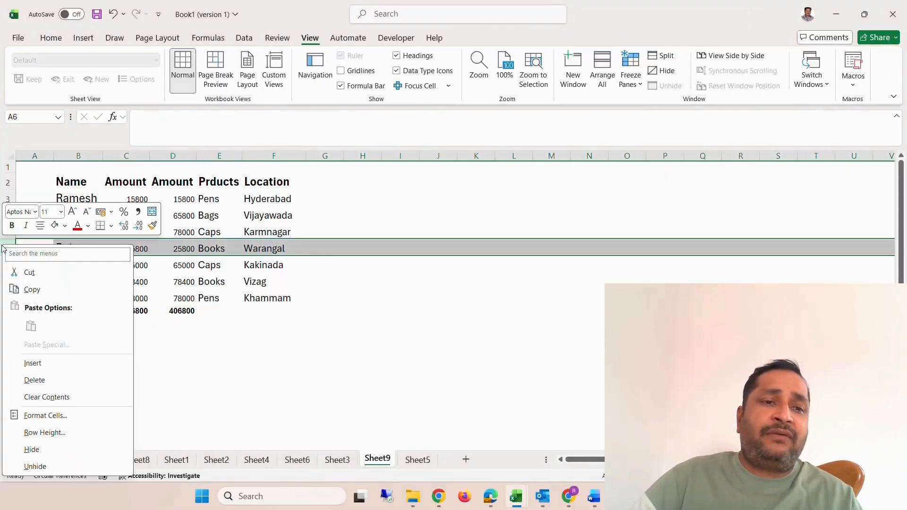
pyautogui.click(50, 363)
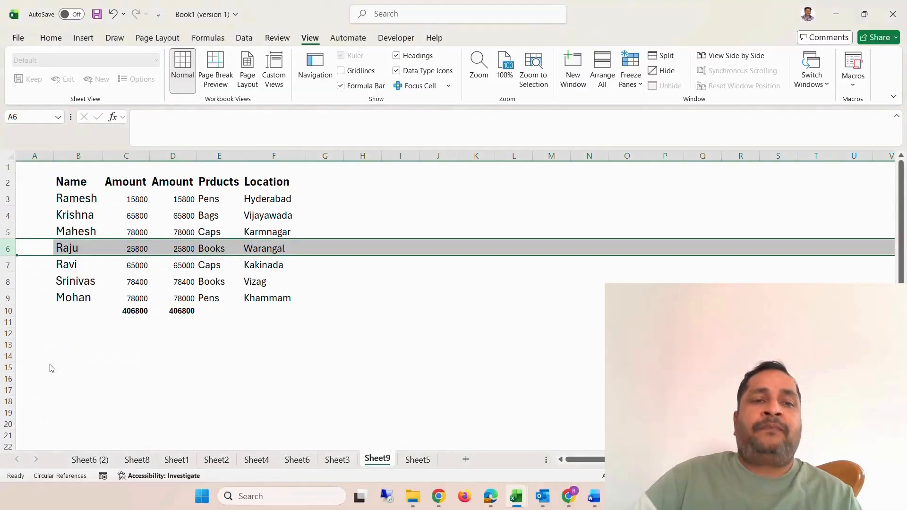
pyautogui.click(96, 371)
# Enter the new person's first name in B6 of the inserted row.
pyautogui.click(76, 246)
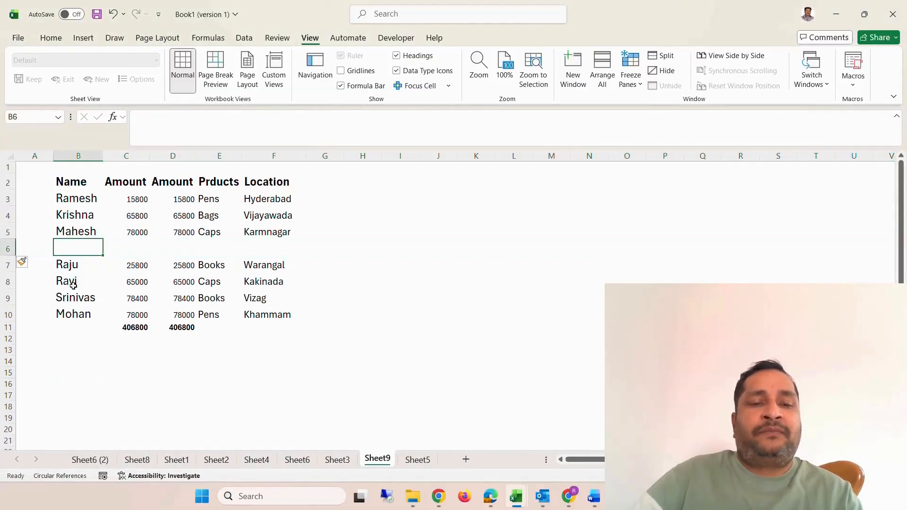
pyautogui.write('Kirand')
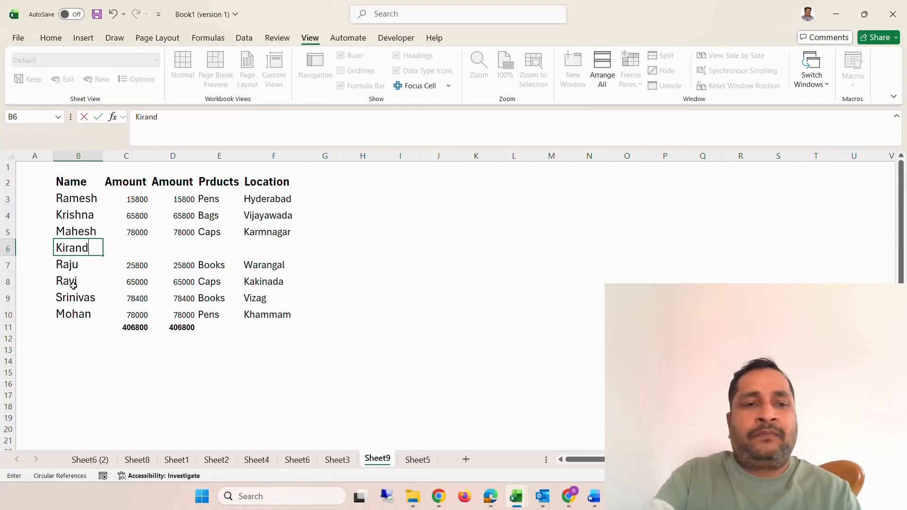
pyautogui.press('BackSpace')
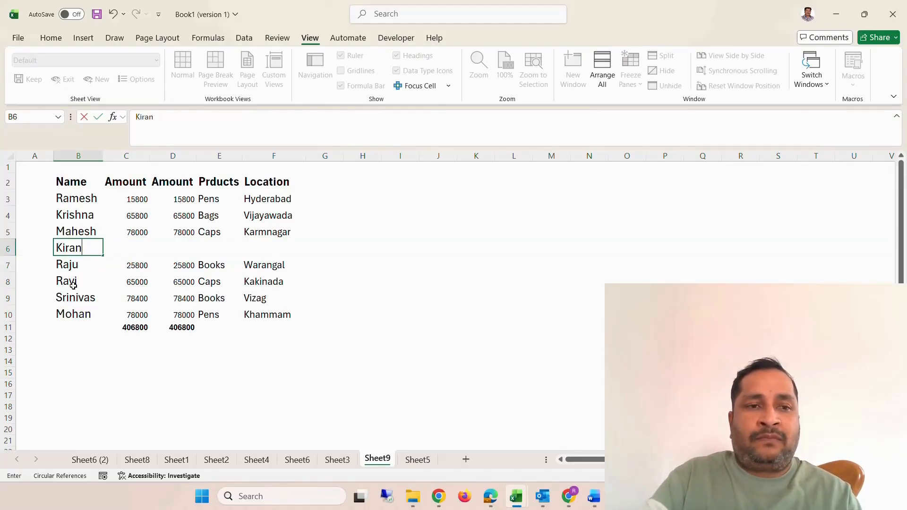
pyautogui.write('a')
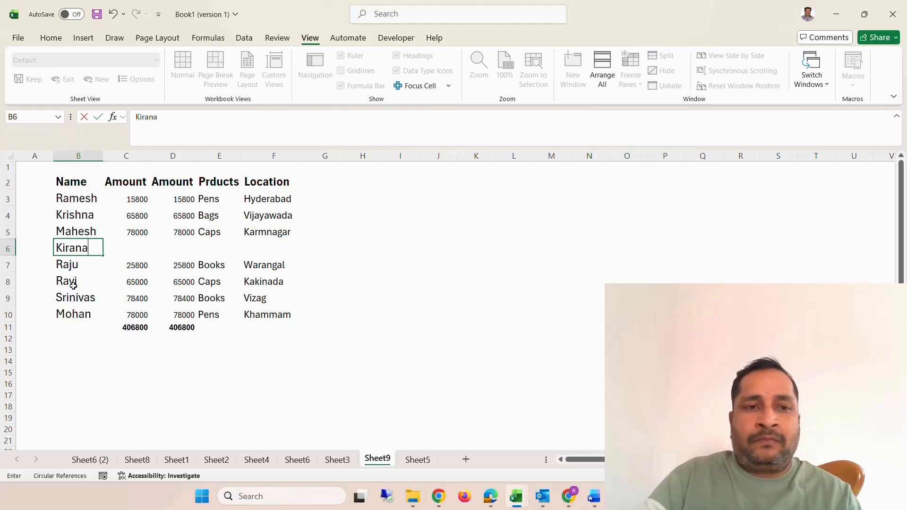
pyautogui.press('BackSpace')
pyautogui.hotkey('ctrl', 'Return')
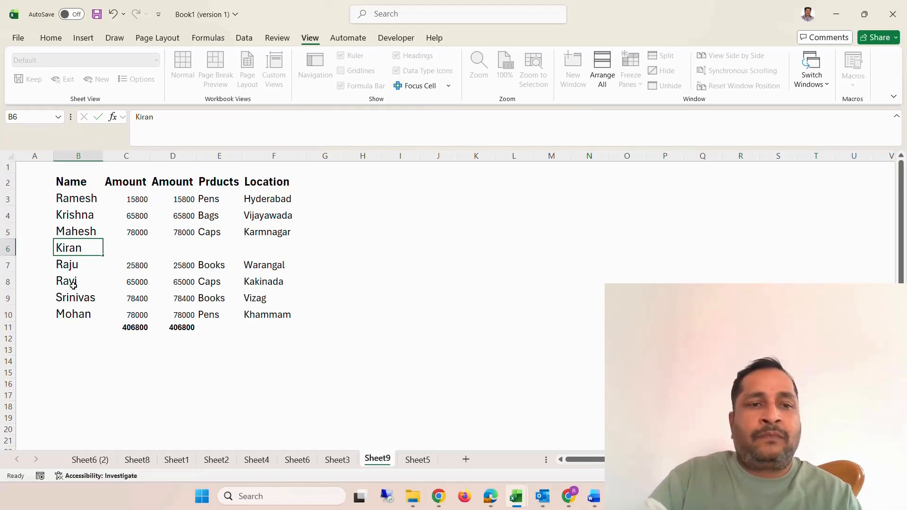
# Enter 55000 in C6 as the new row's value in the first Amount column.
pyautogui.press('Down')
pyautogui.press('Up')
pyautogui.press('Right')
pyautogui.write('55')
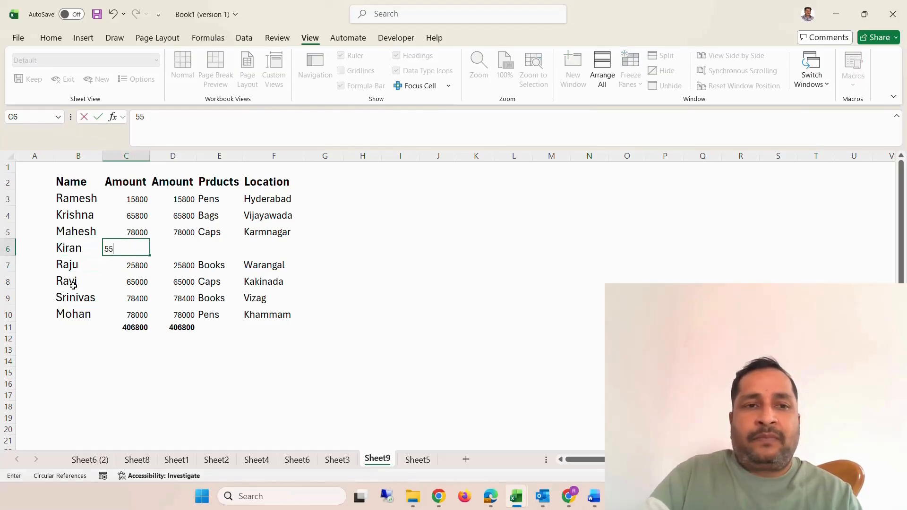
pyautogui.write('000')
pyautogui.press('Return')
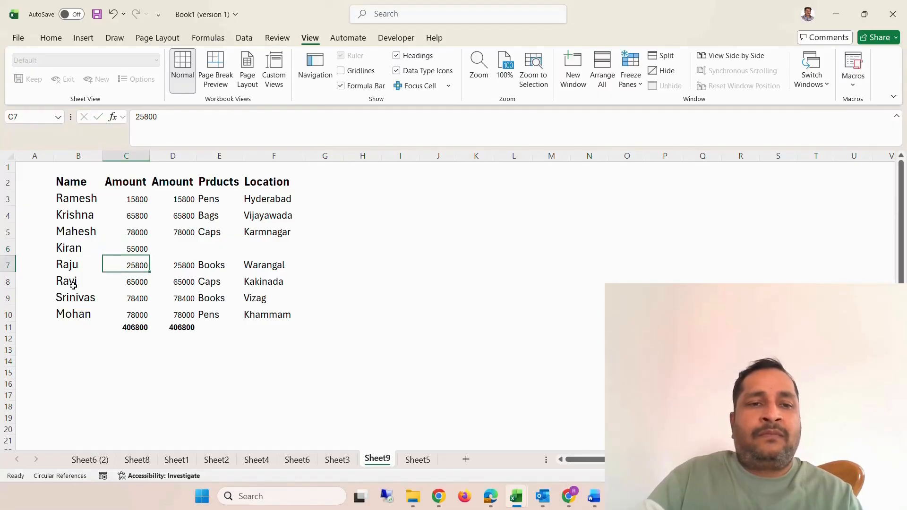
# Enter 55000 in D6 as the new row's value in the second Amount column.
pyautogui.press('Up')
pyautogui.press('Up')
pyautogui.press('Right')
pyautogui.press('Down')
pyautogui.press('Down')
pyautogui.press('Up')
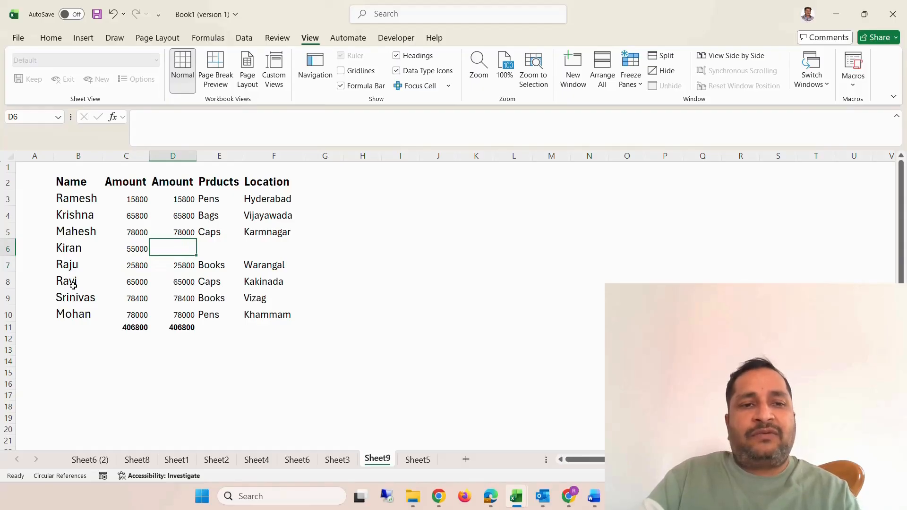
pyautogui.write('55000')
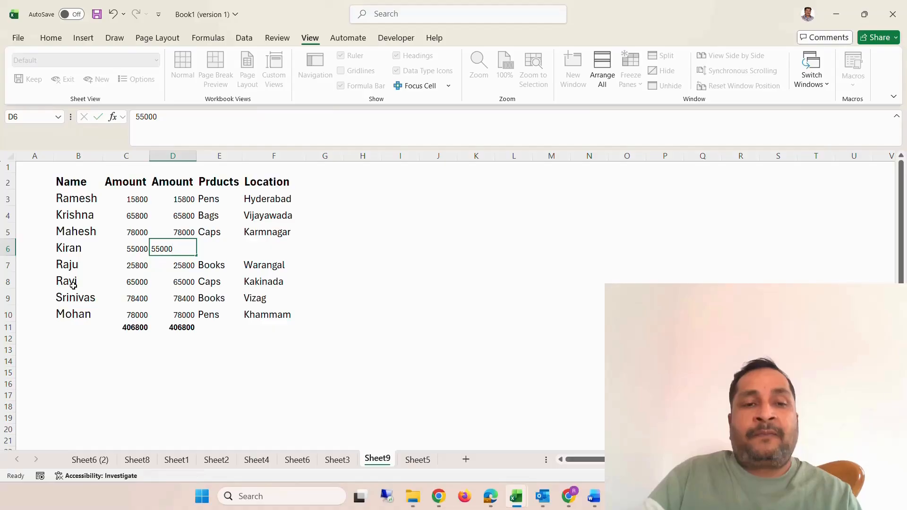
pyautogui.press('Return')
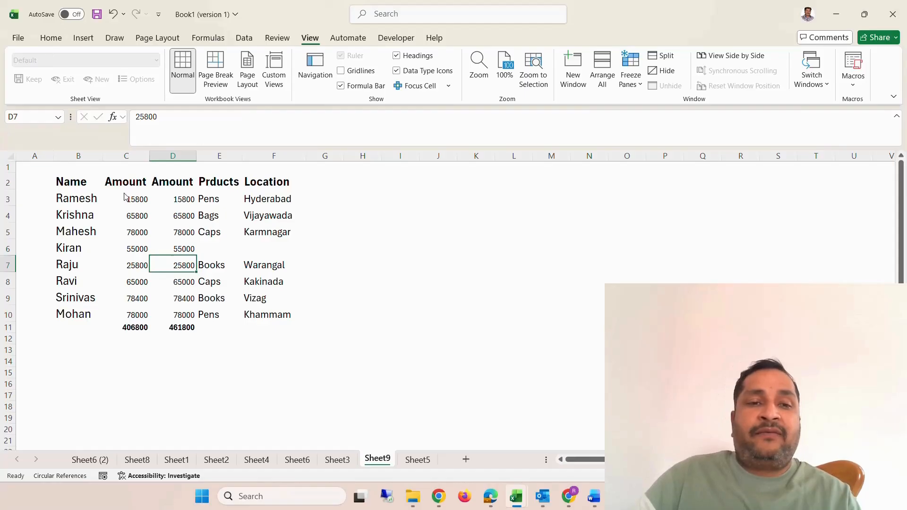
# Examine the total formulas in D11 and C11 to compare how each one treats the inserted row 6.
pyautogui.click(183, 198)
pyautogui.click(183, 315)
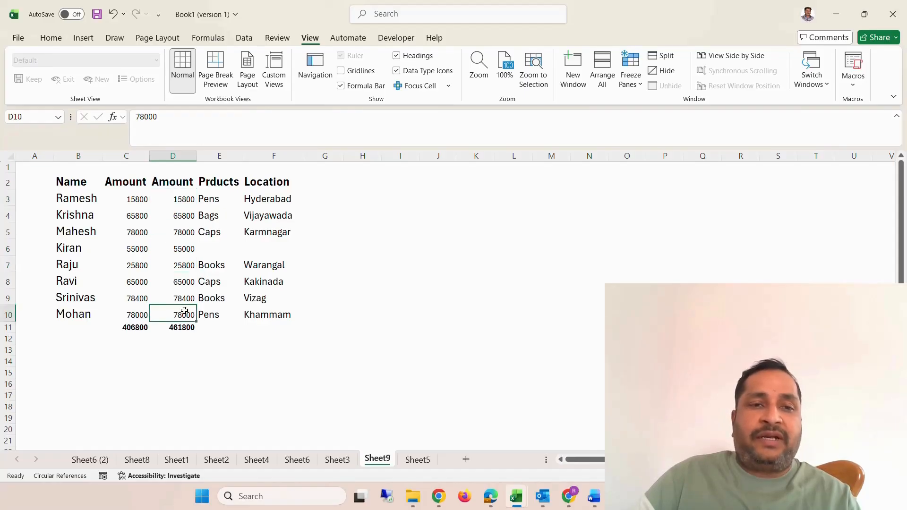
pyautogui.click(183, 328)
pyautogui.doubleClick(182, 328)
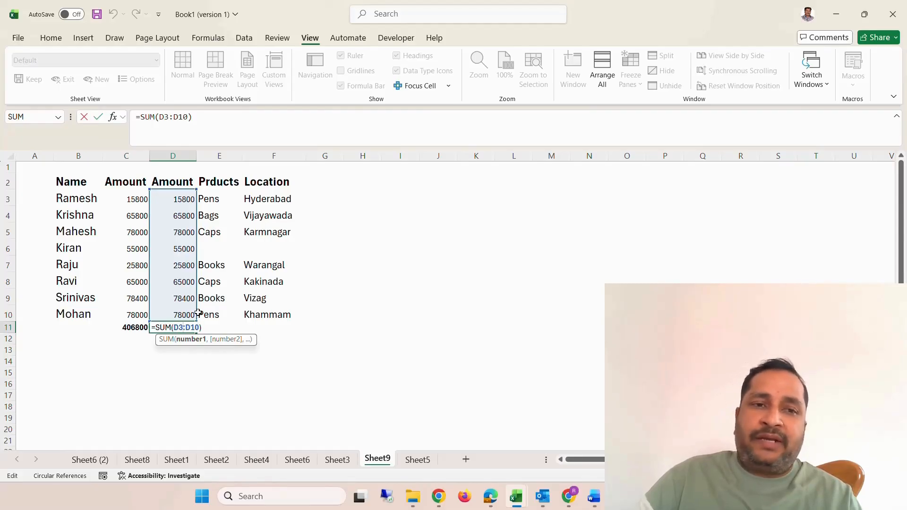
pyautogui.hotkey('ctrl', 'Return')
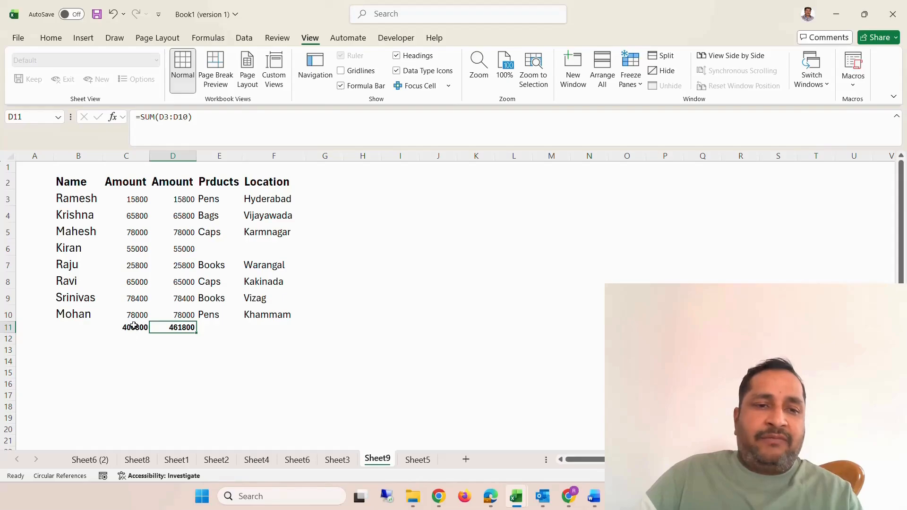
pyautogui.click(136, 327)
pyautogui.doubleClick(136, 327)
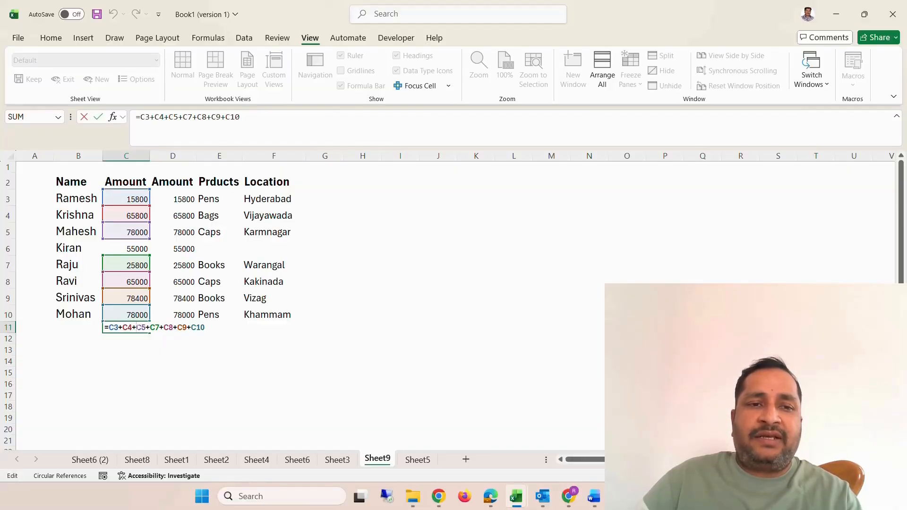
pyautogui.press('Escape')
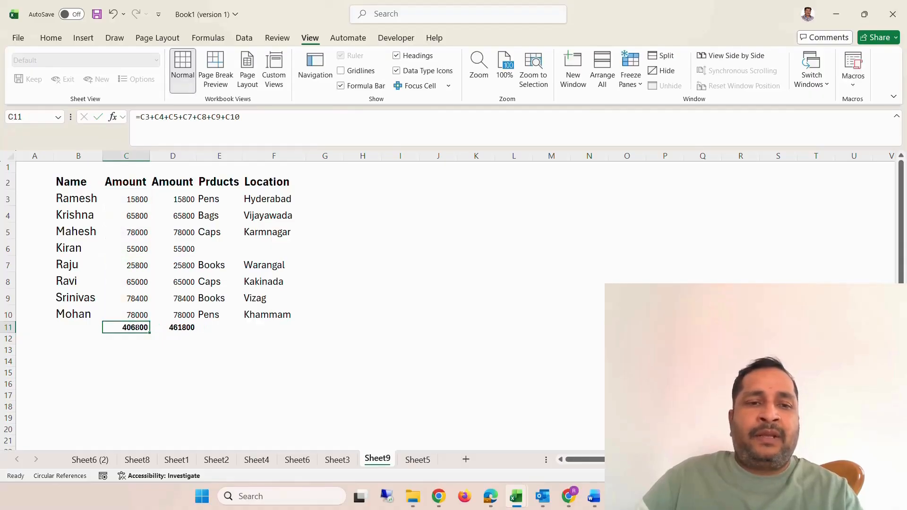
pyautogui.click(169, 326)
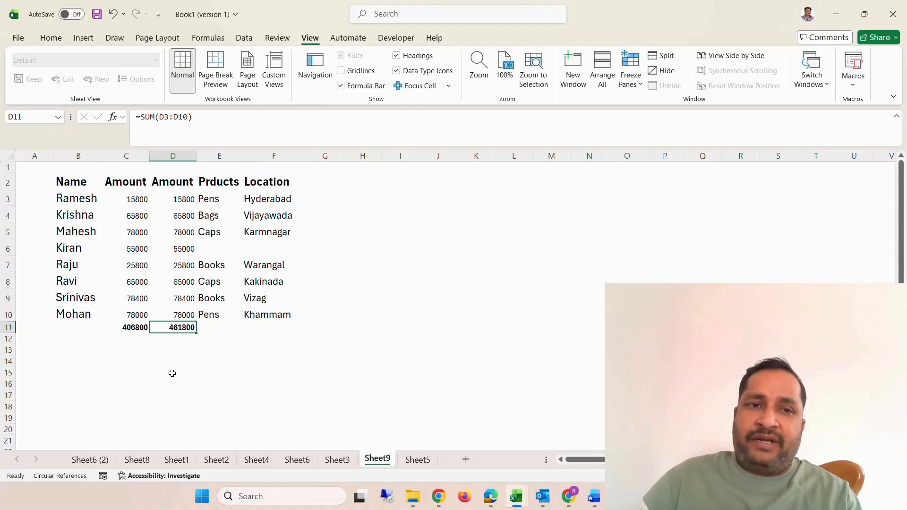
# Replace the amount in D4 of the second Amount column with the text NA.
pyautogui.click(181, 216)
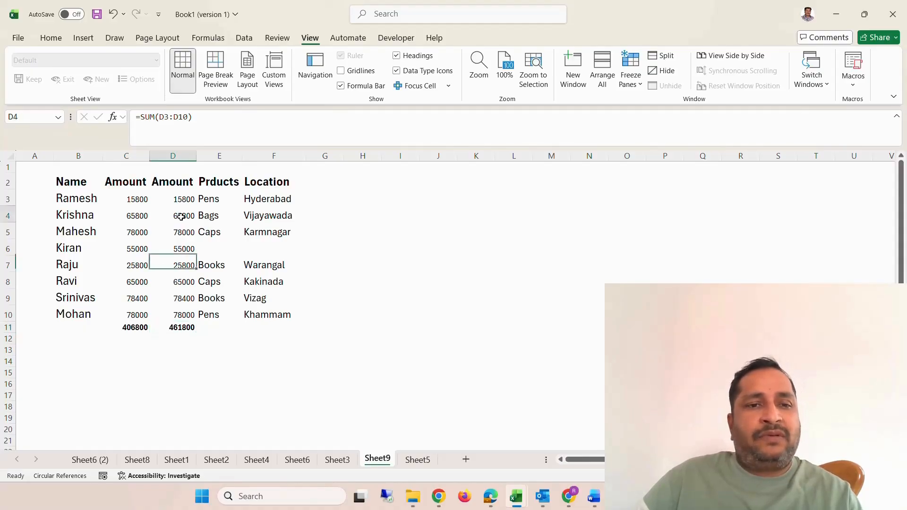
pyautogui.doubleClick(181, 216)
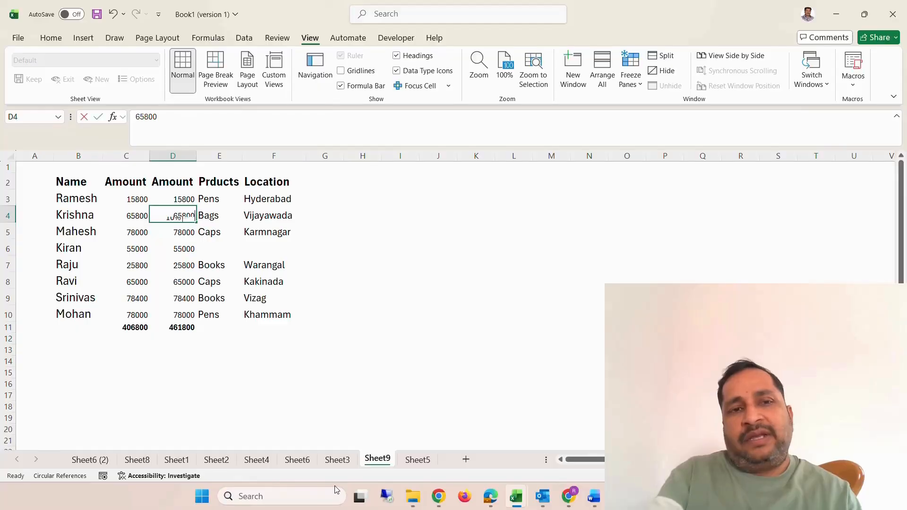
pyautogui.press('BackSpace')
pyautogui.press('BackSpace')
pyautogui.press('BackSpace')
pyautogui.press('BackSpace')
pyautogui.press('BackSpace')
pyautogui.write('NA')
pyautogui.press('Return')
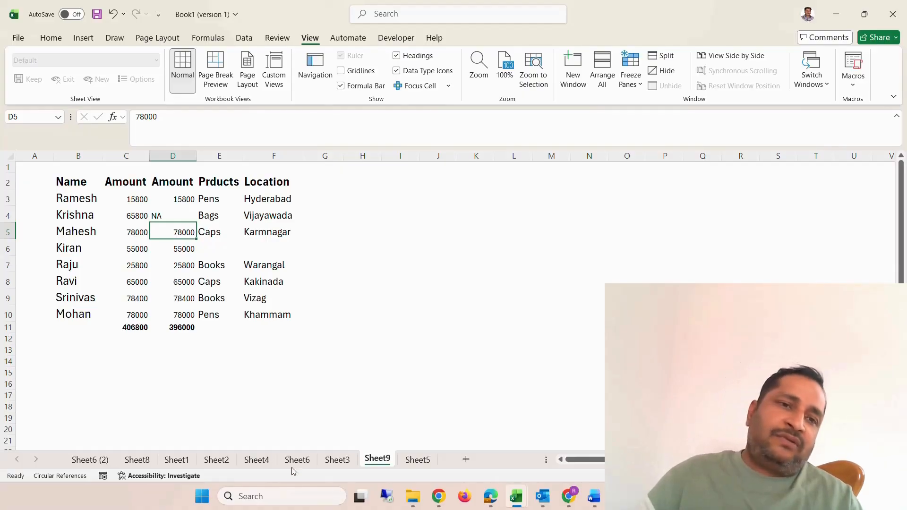
# Replace the amount in C8 of the first Amount column with the text NA.
pyautogui.click(139, 285)
pyautogui.write('NA')
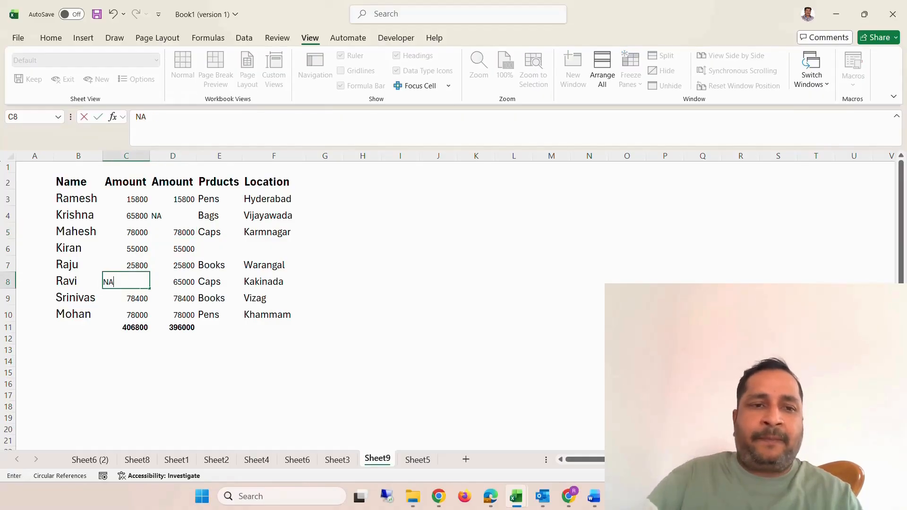
pyautogui.press('Return')
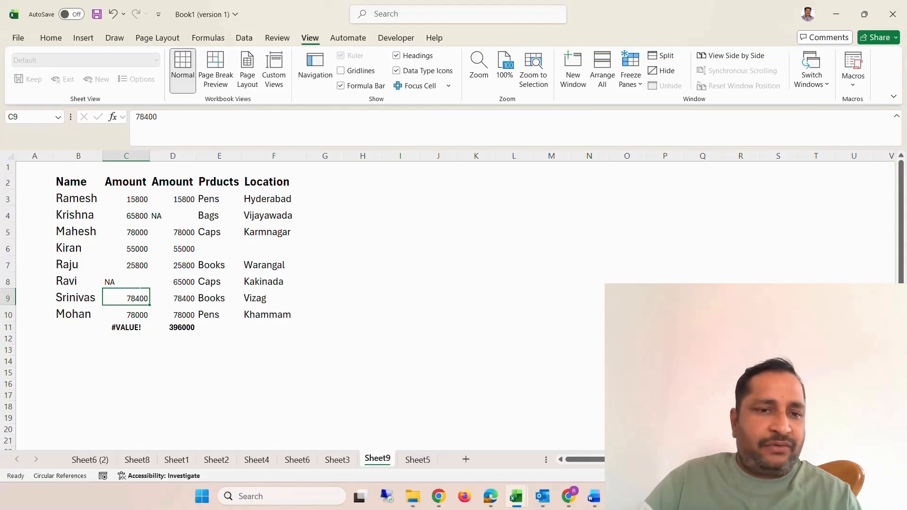
# Clear the total in D11 and re-create it with AutoSum, accepting the suggested formula =SUM(D5:D10).
pyautogui.click(185, 330)
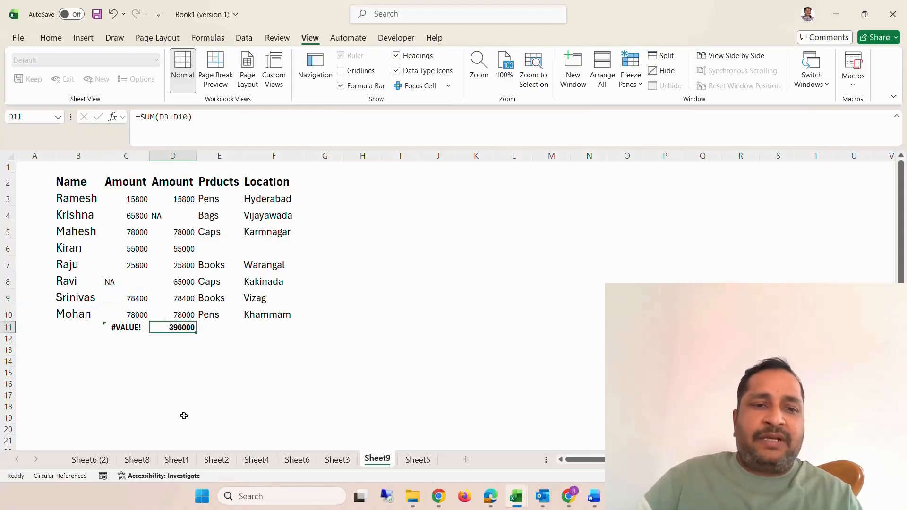
pyautogui.press('Delete')
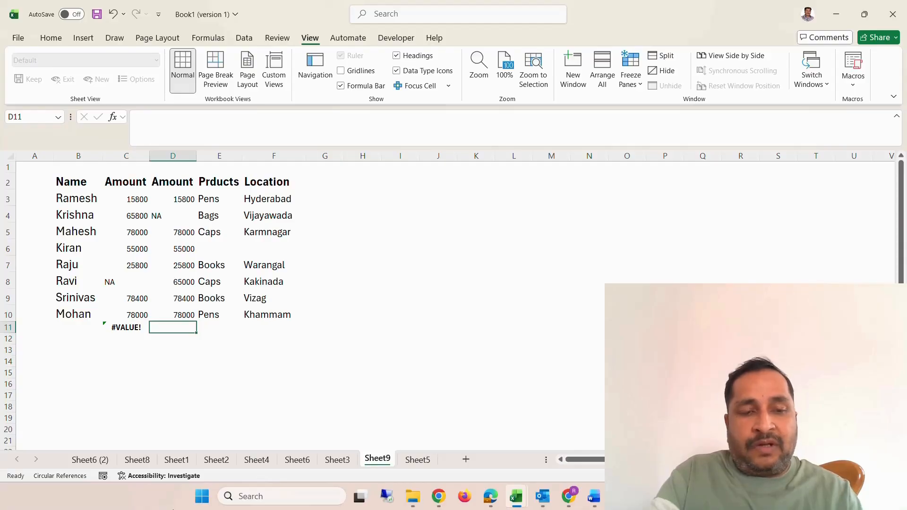
pyautogui.press('alt')
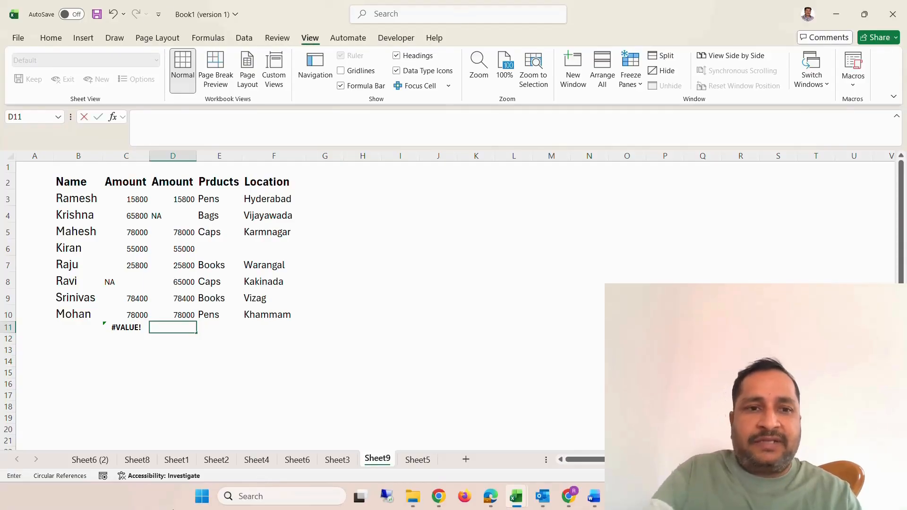
pyautogui.hotkey('alt', '=')
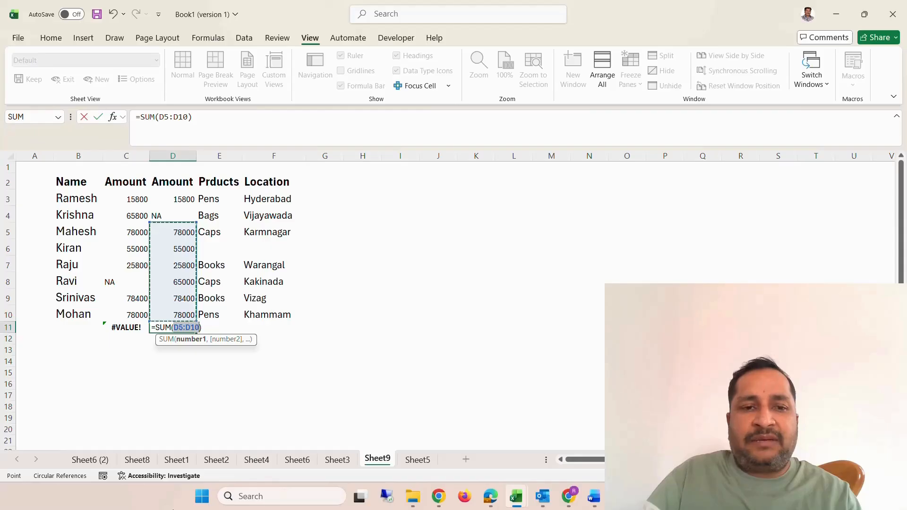
pyautogui.press('Return')
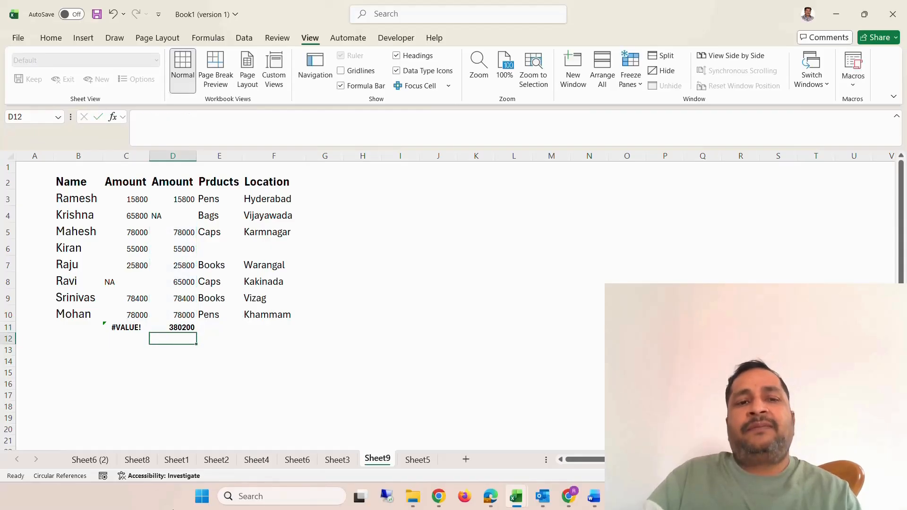